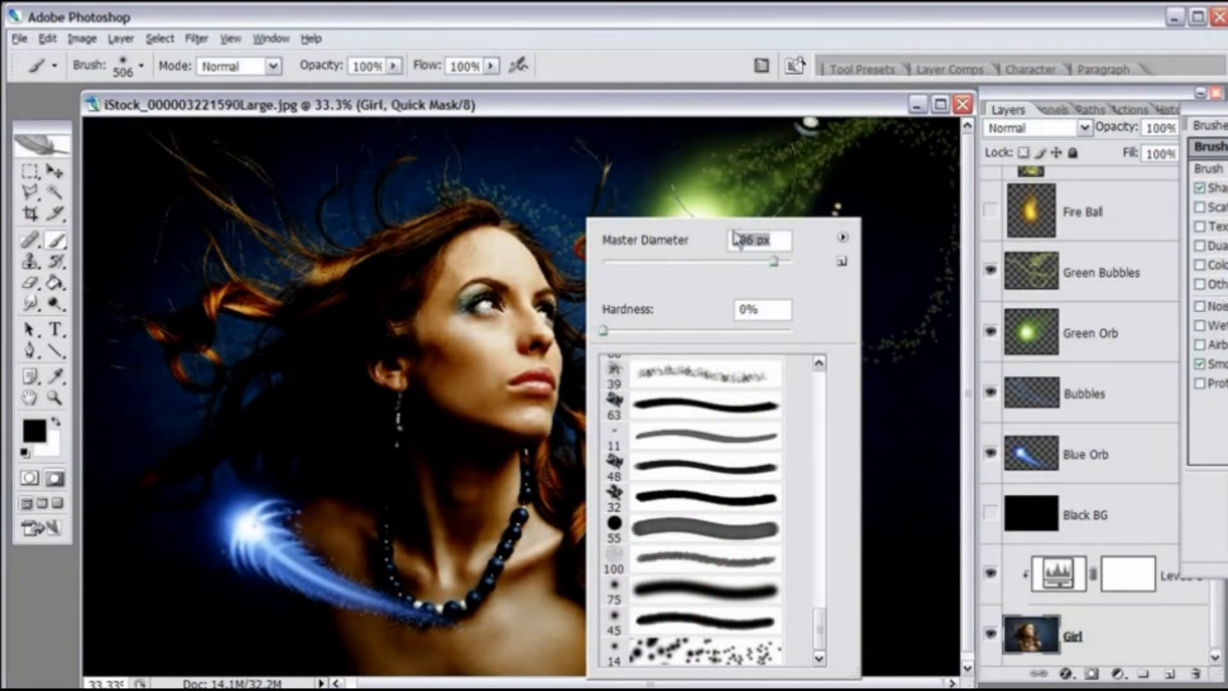
Step: Paint the quick mask over the woman's face with a soft 424 px brush
left_click(728, 112)
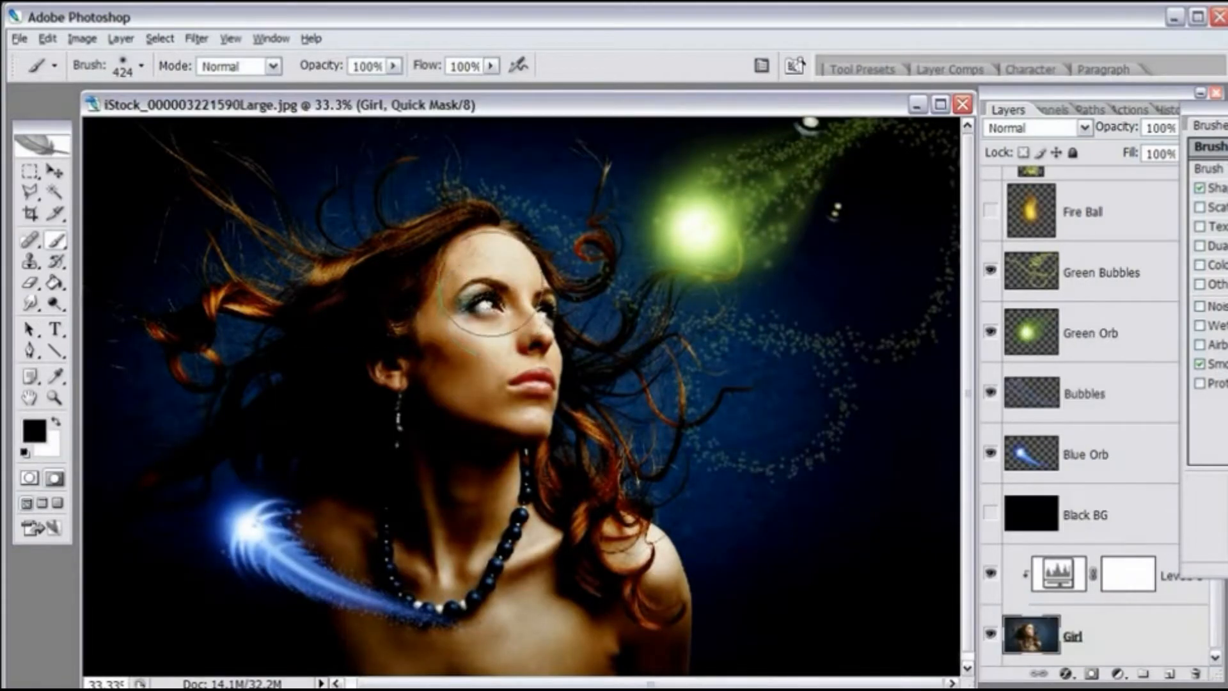
mouse_move(477, 278)
left_mouse_down()
mouse_move(502, 299)
mouse_move(499, 265)
mouse_move(531, 313)
mouse_move(516, 374)
mouse_move(504, 363)
left_mouse_up()
left_click_drag(493, 280, 455, 280)
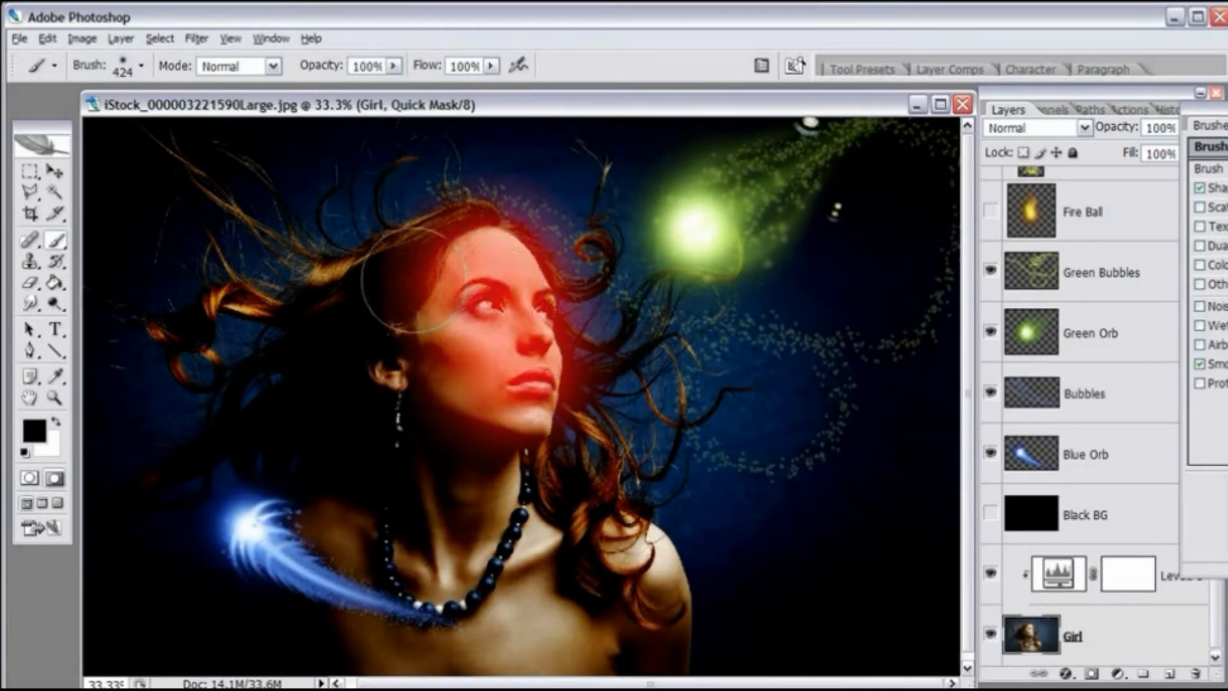
Step: Reduce the brush to 241 px and mask the lit skin between the necklace and the hair on the shoulder
left_click(574, 526)
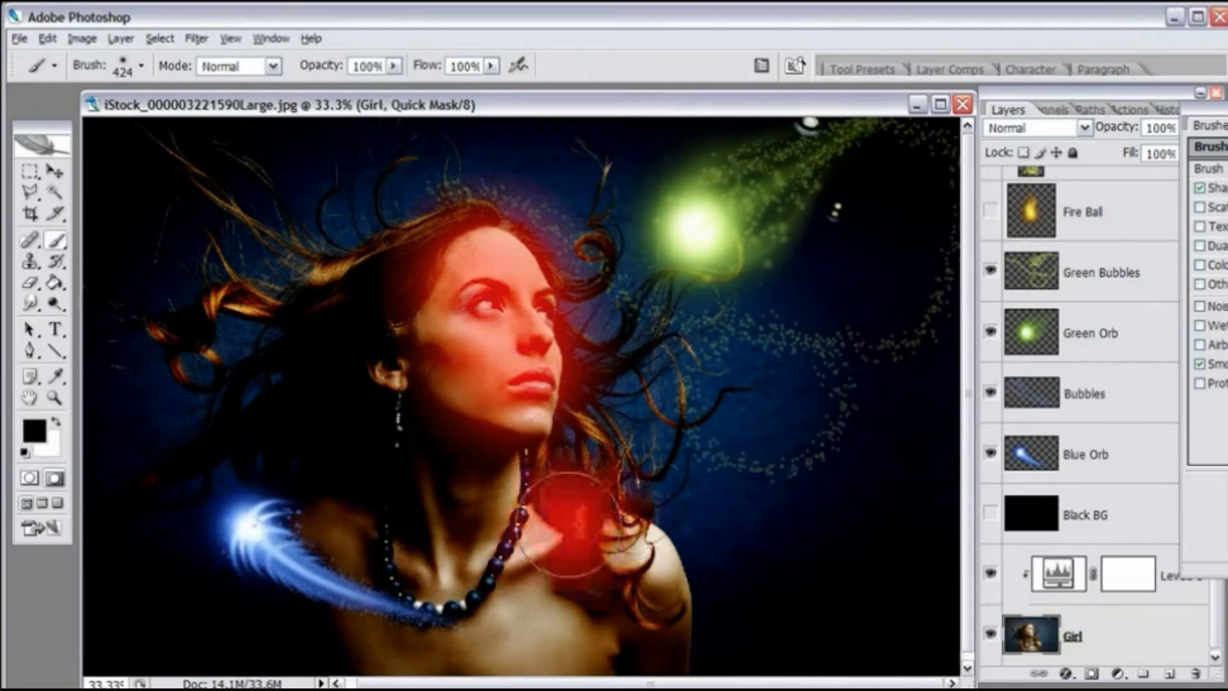
right_click(729, 350)
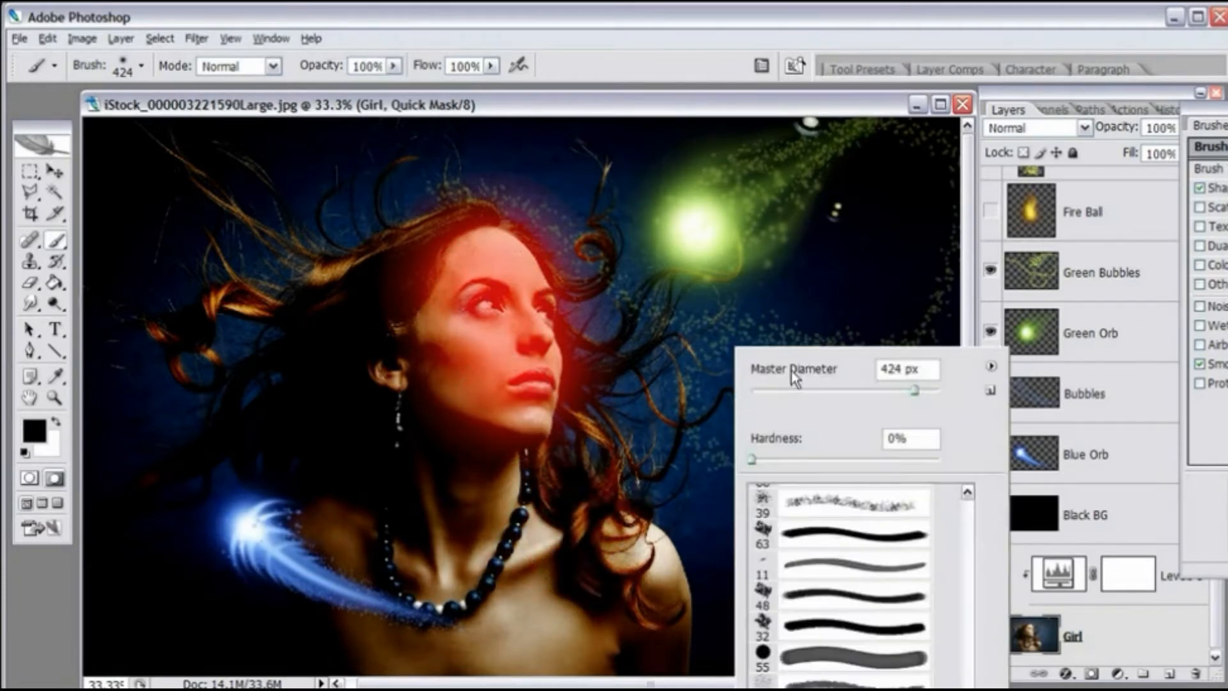
left_click_drag(905, 395, 894, 395)
left_click(775, 104)
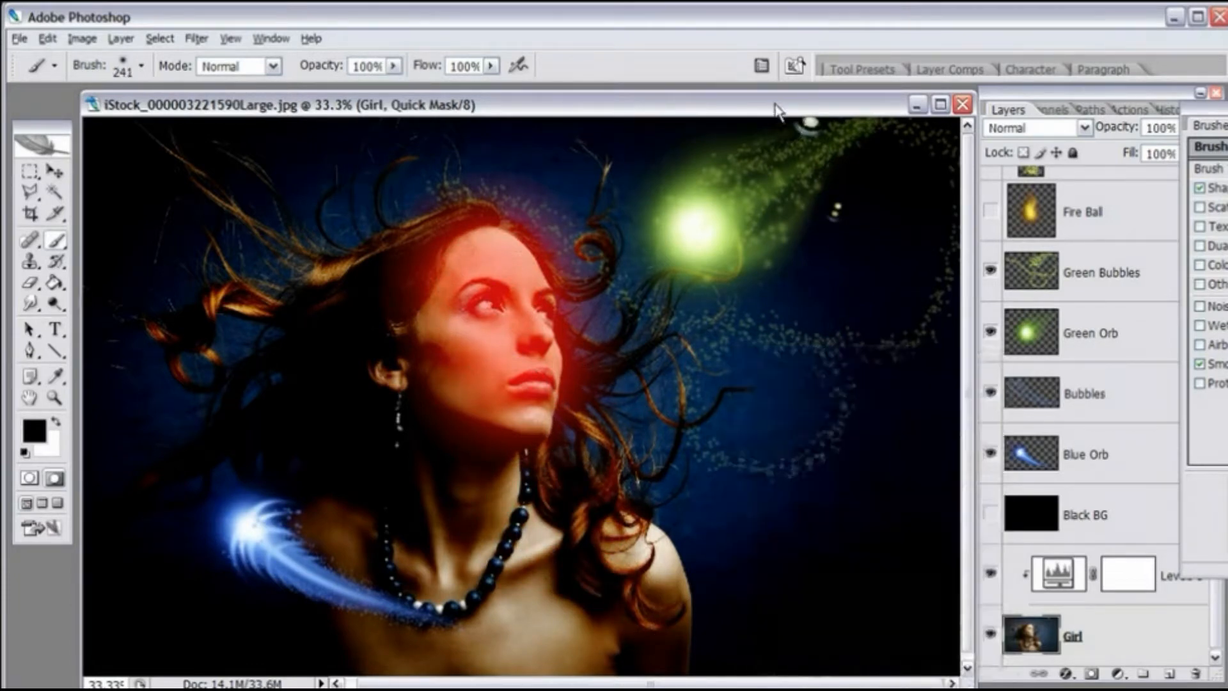
left_click(566, 521)
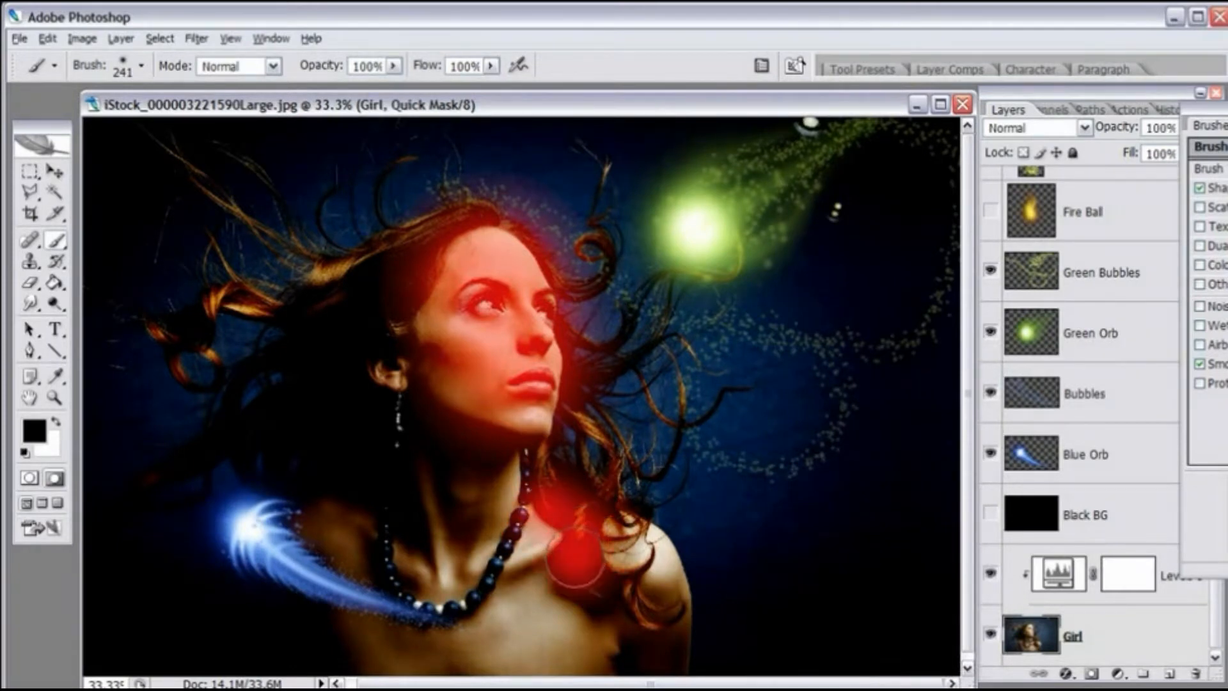
left_click(536, 540)
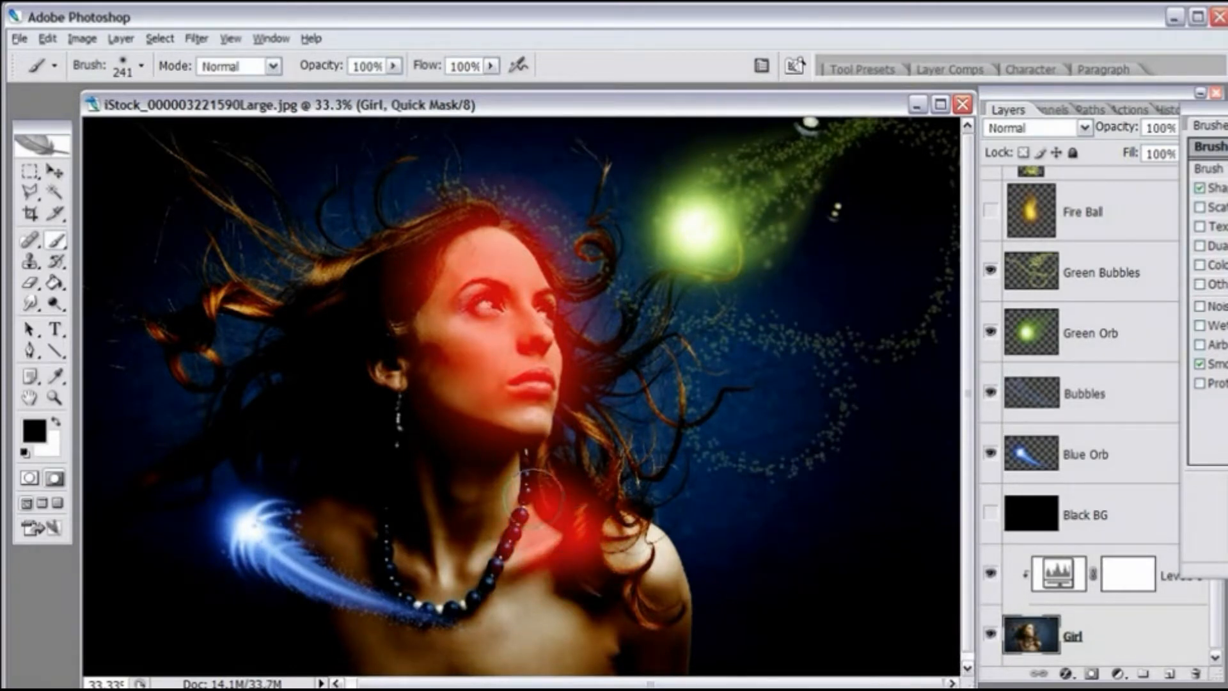
Step: Paint the mask onto the hair beside the forehead, undo the last stroke, and trim the mask along the jaw with the 192 px Eraser
left_click(422, 245)
left_click(386, 267)
left_click(347, 281)
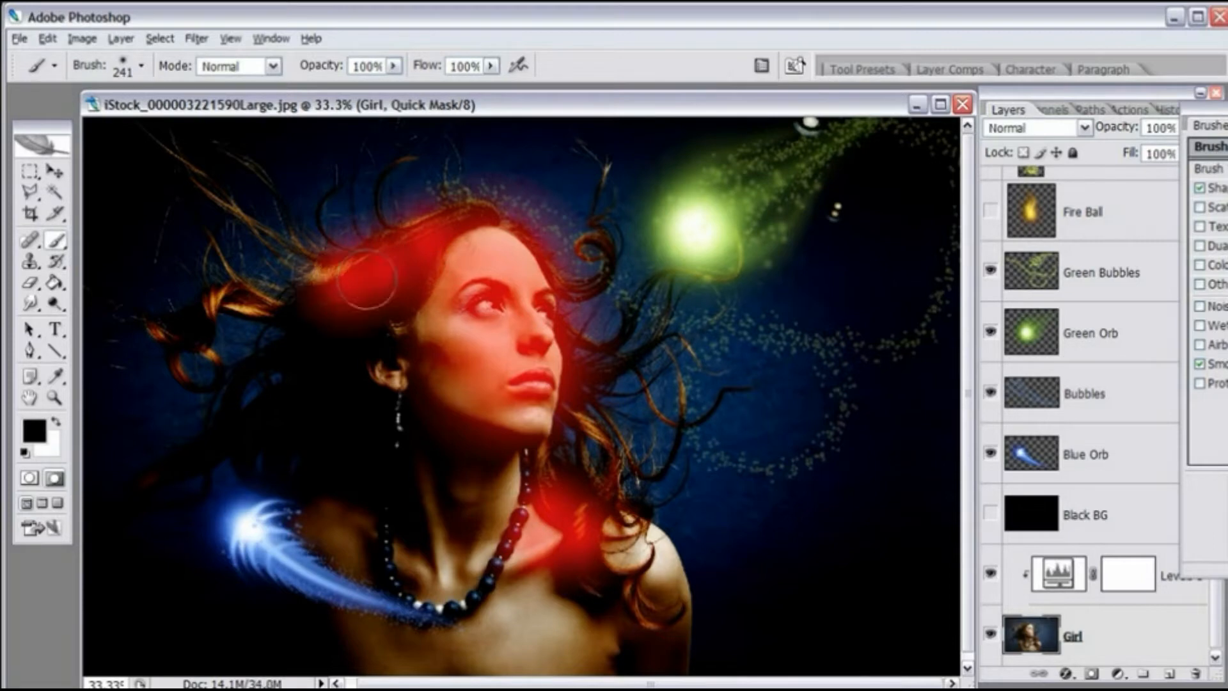
key("ctrl+z")
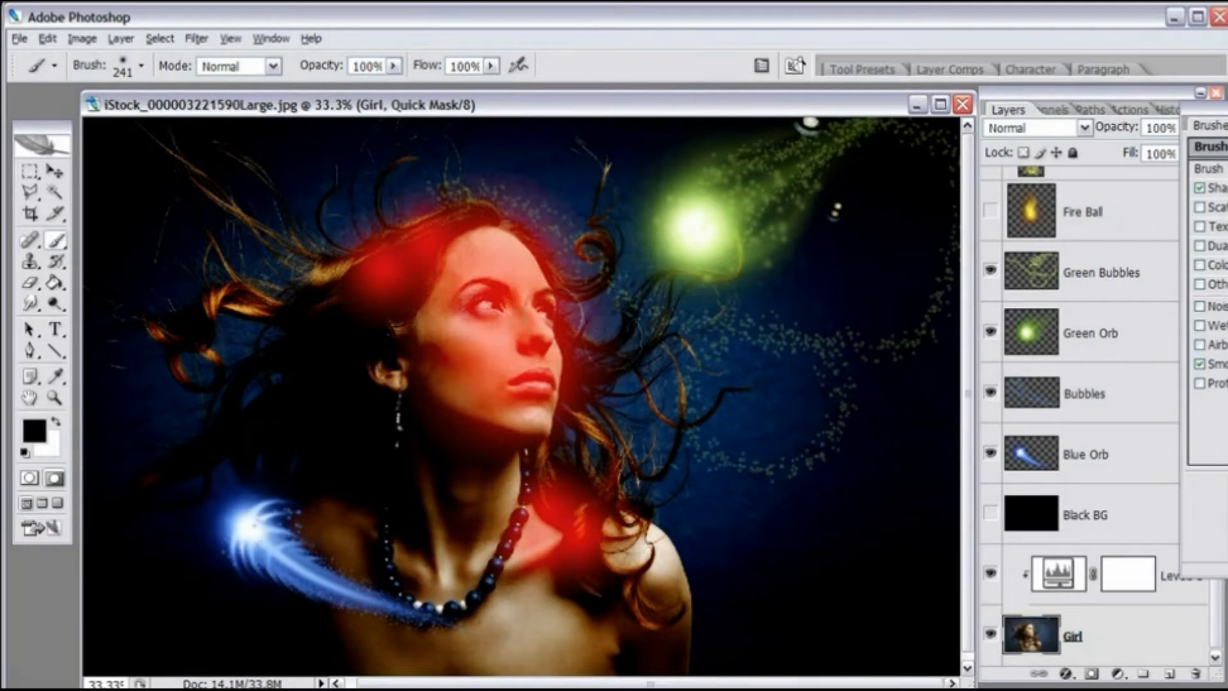
key("e")
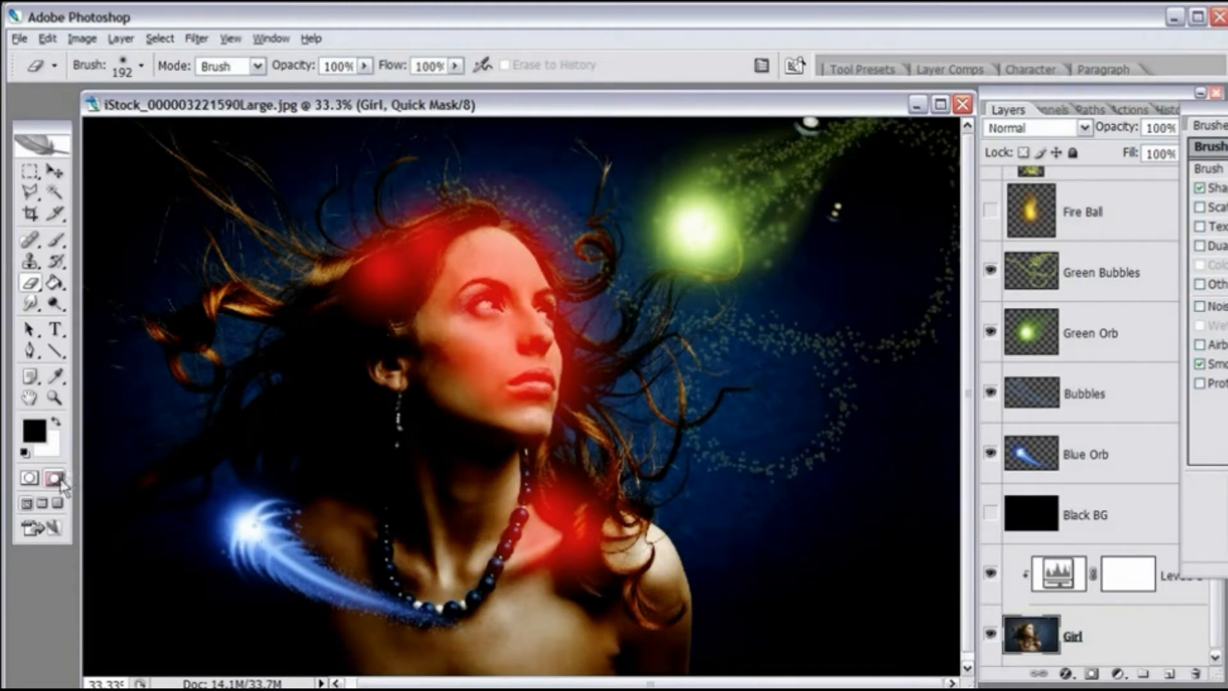
Step: Exit Quick Mask mode and invert the resulting selection so the painted areas are selected
left_click(29, 481)
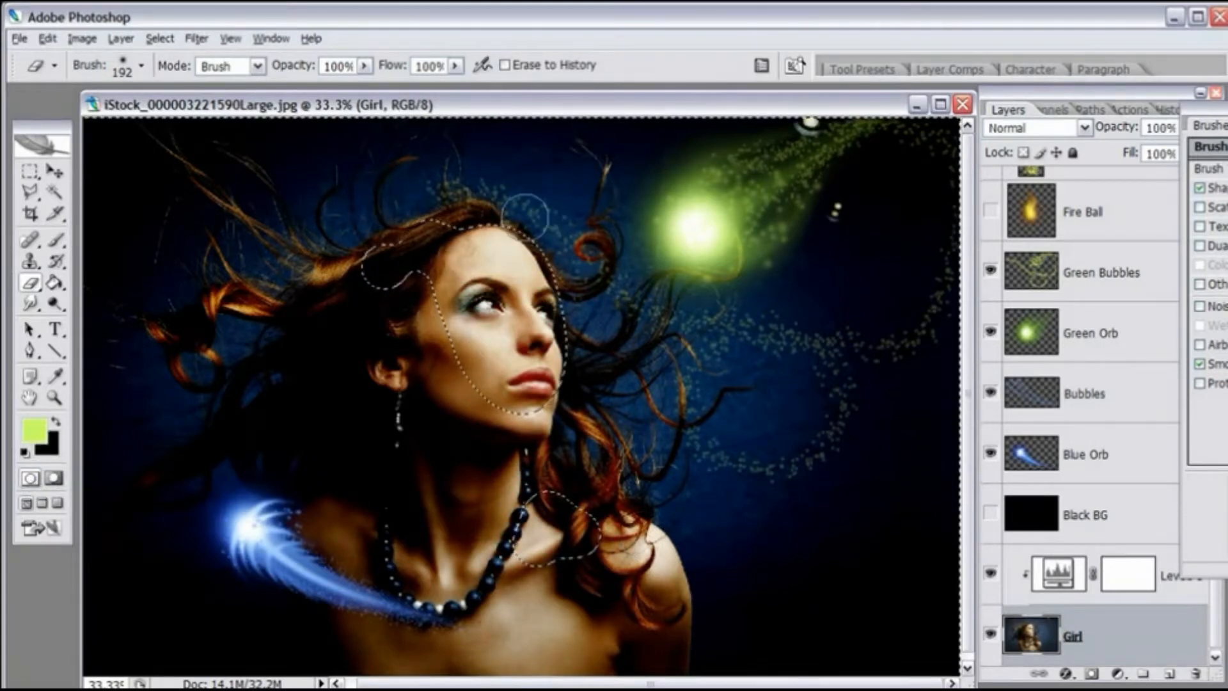
left_click(174, 44)
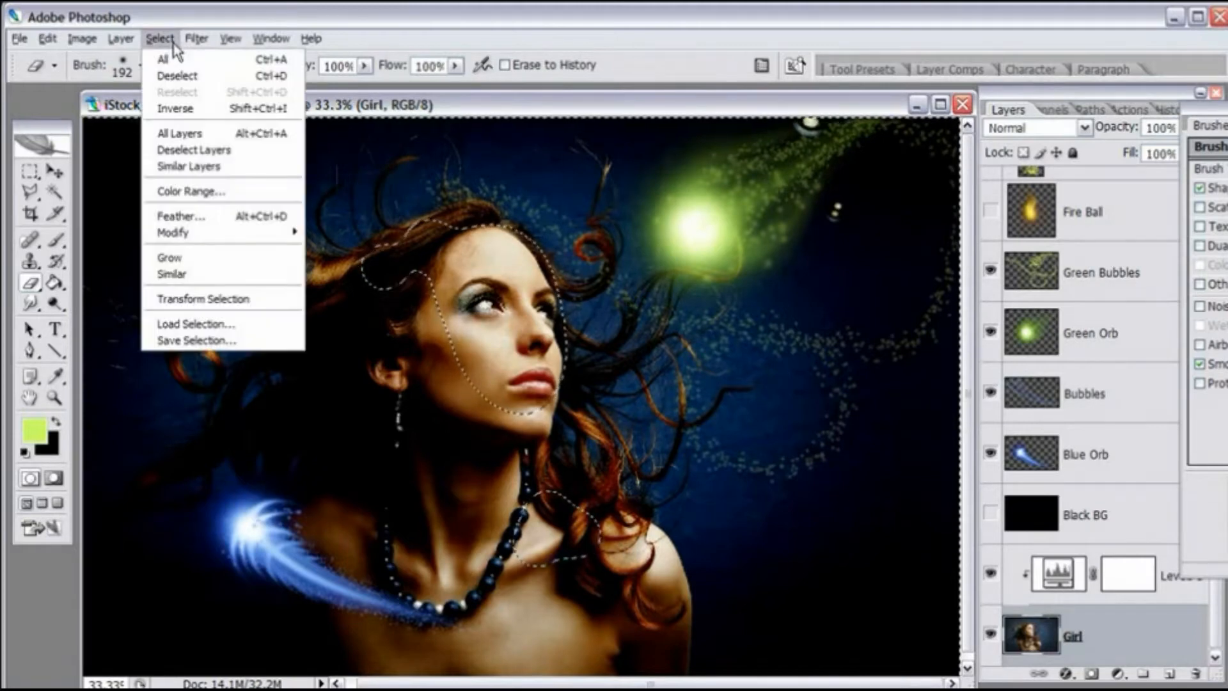
left_click(174, 110)
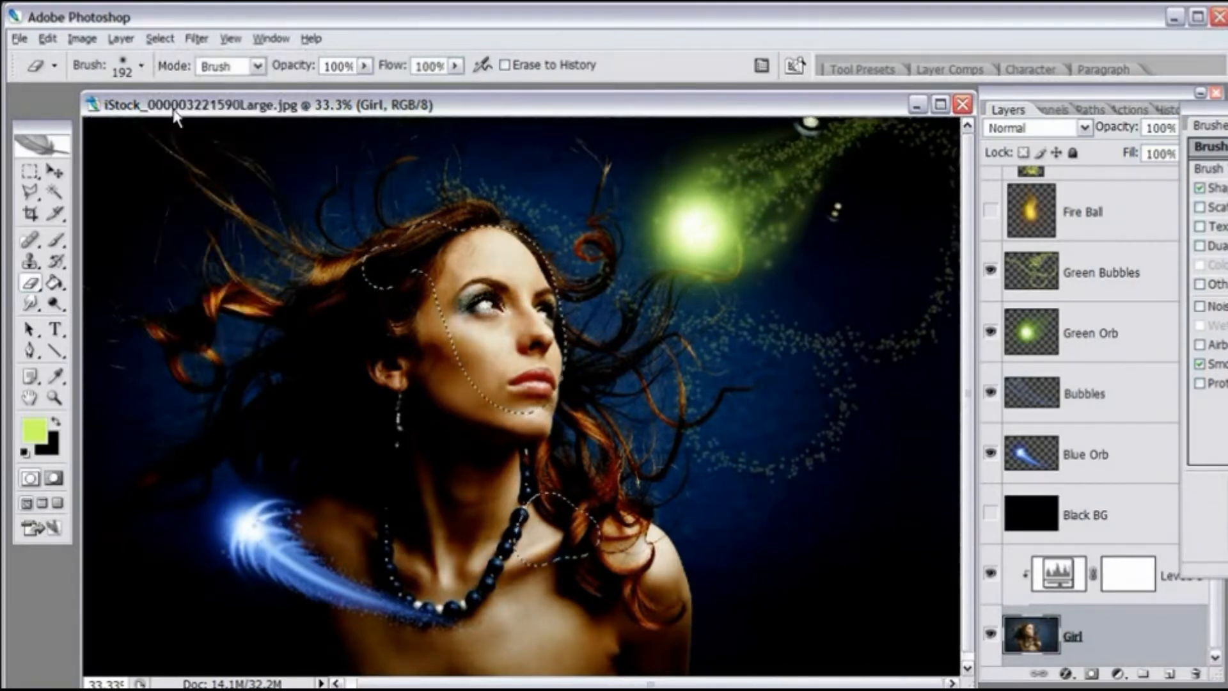
Step: Add a Color Balance adjustment layer above Girl, using the previous layer to create a clipping mask
left_click(1167, 635)
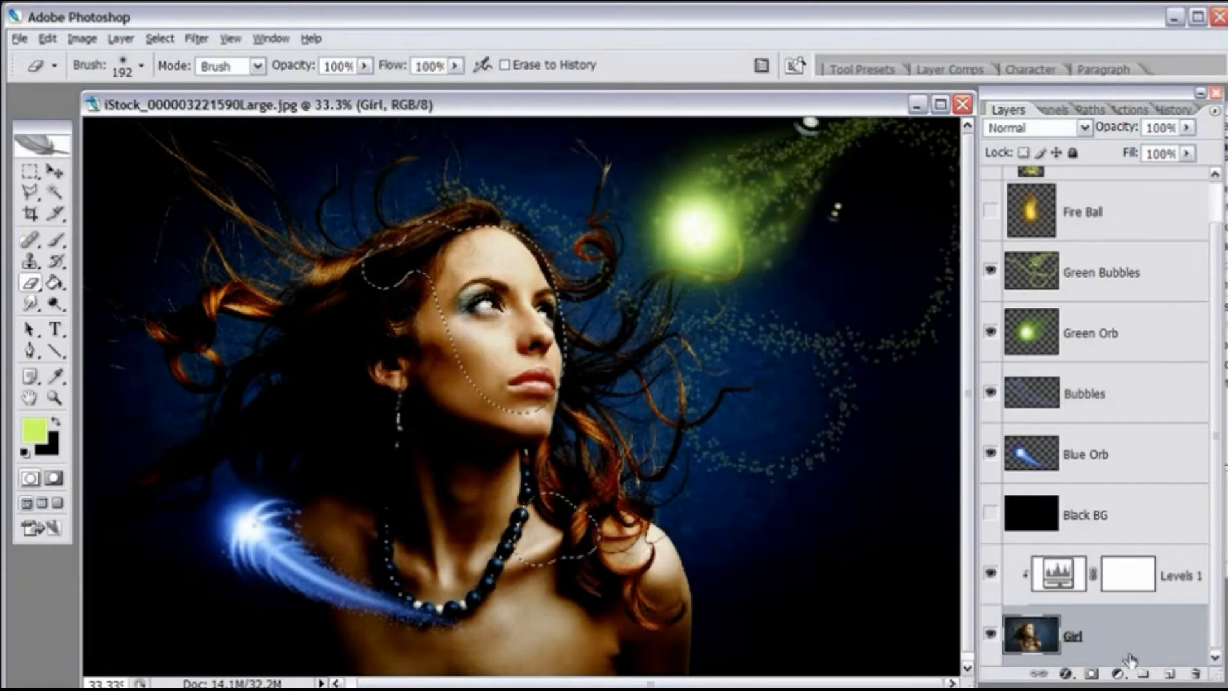
left_click(1119, 675)
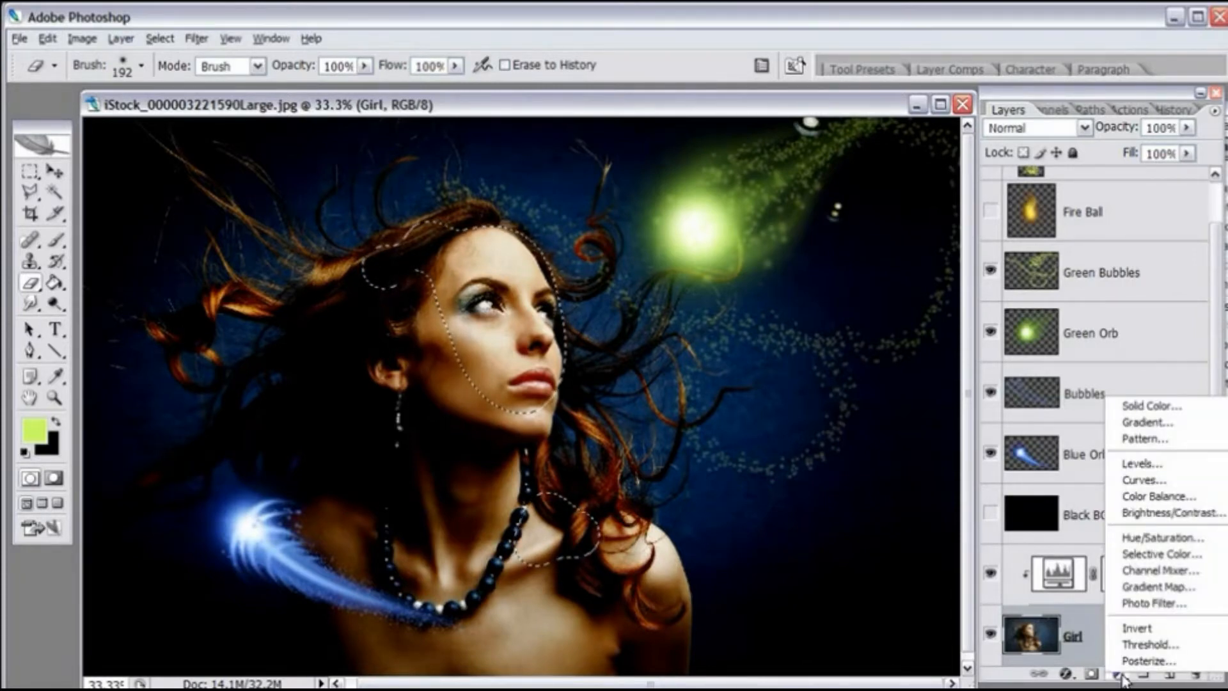
left_click(1120, 675)
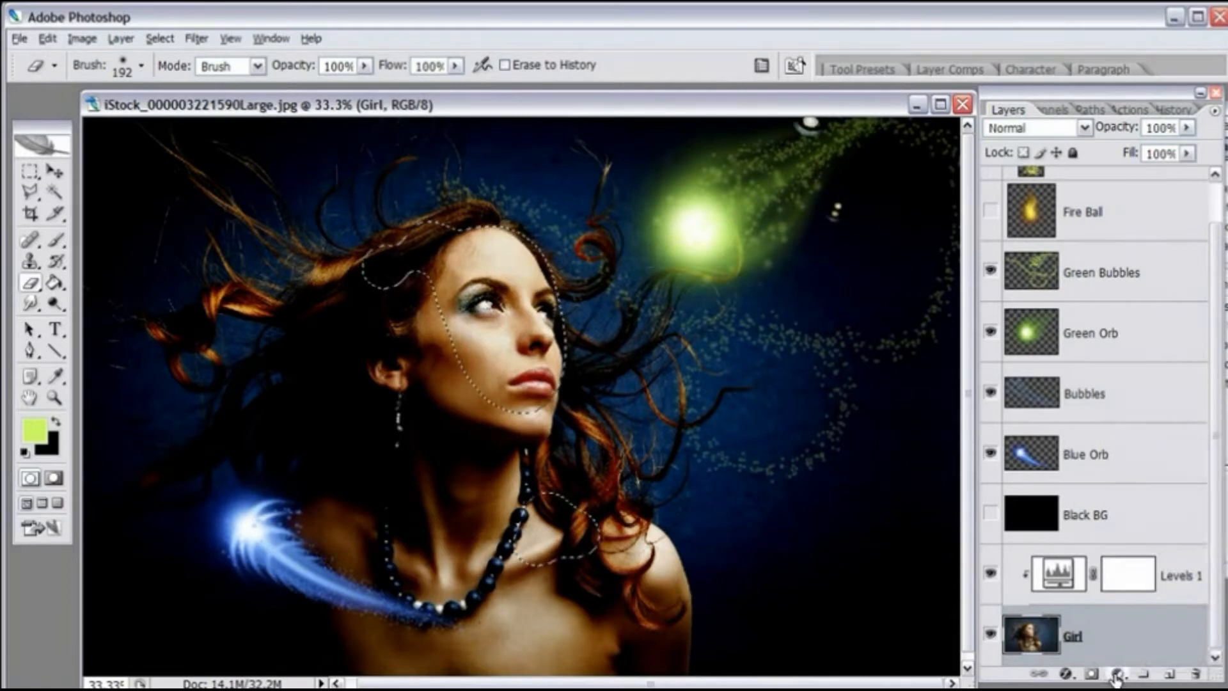
left_click(1117, 676)
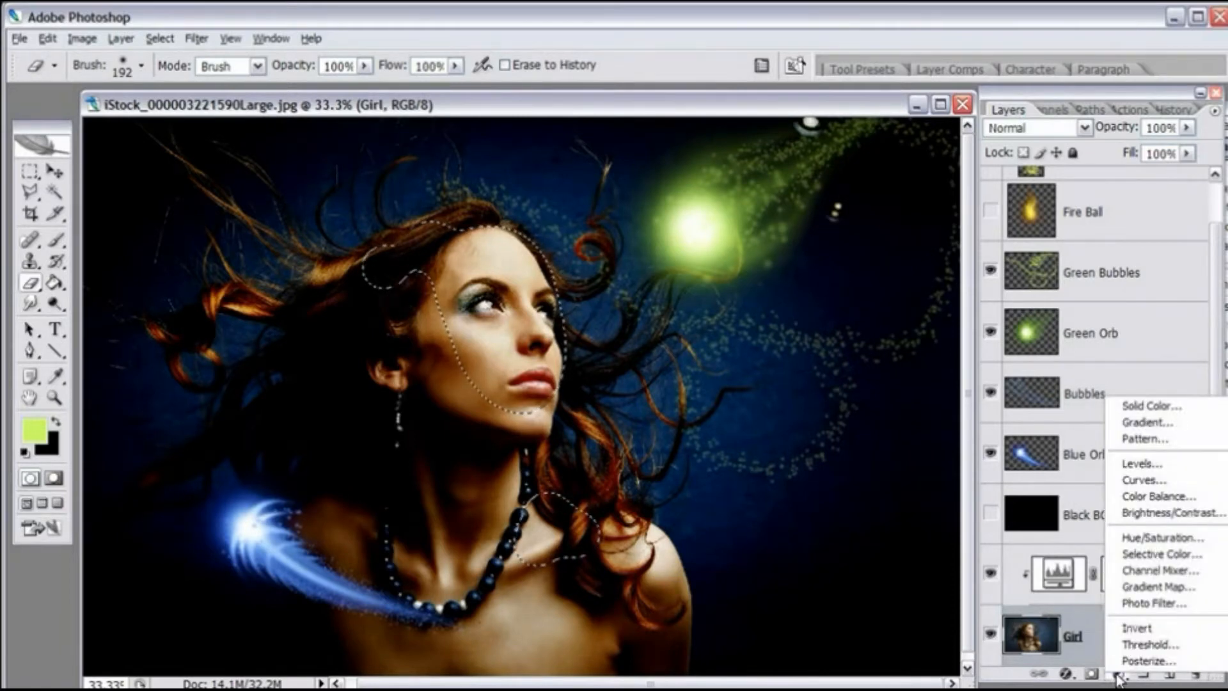
left_click(1151, 498, "alt")
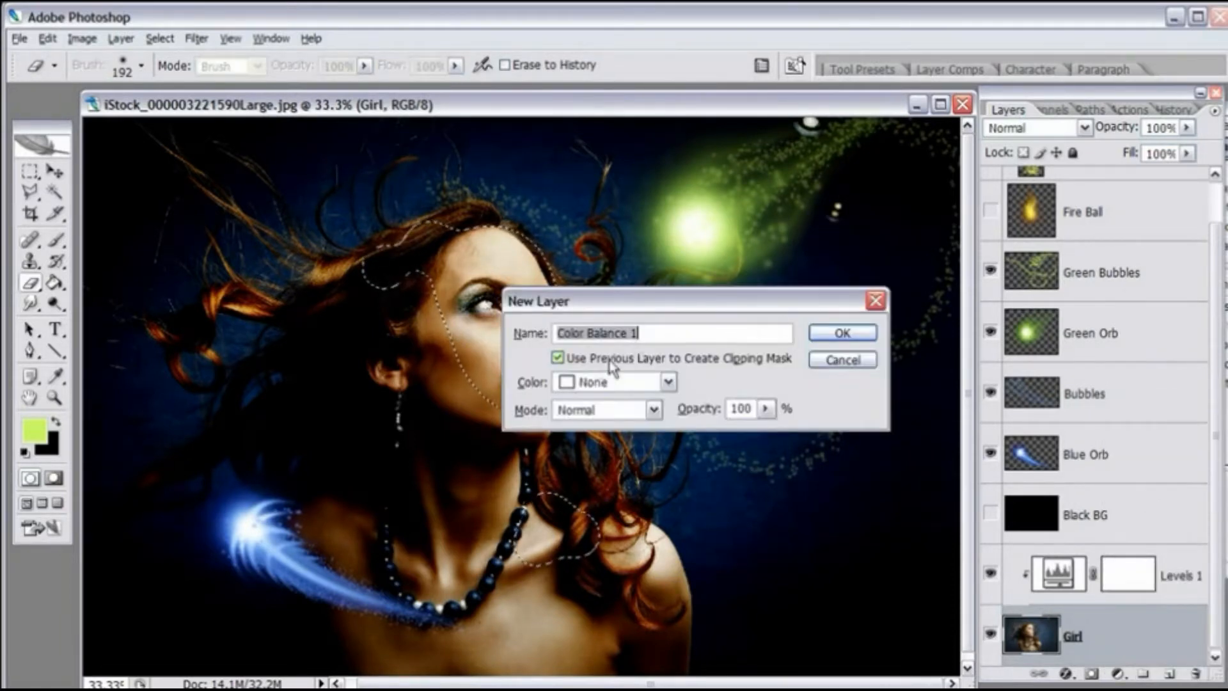
left_click_drag(760, 304, 803, 355)
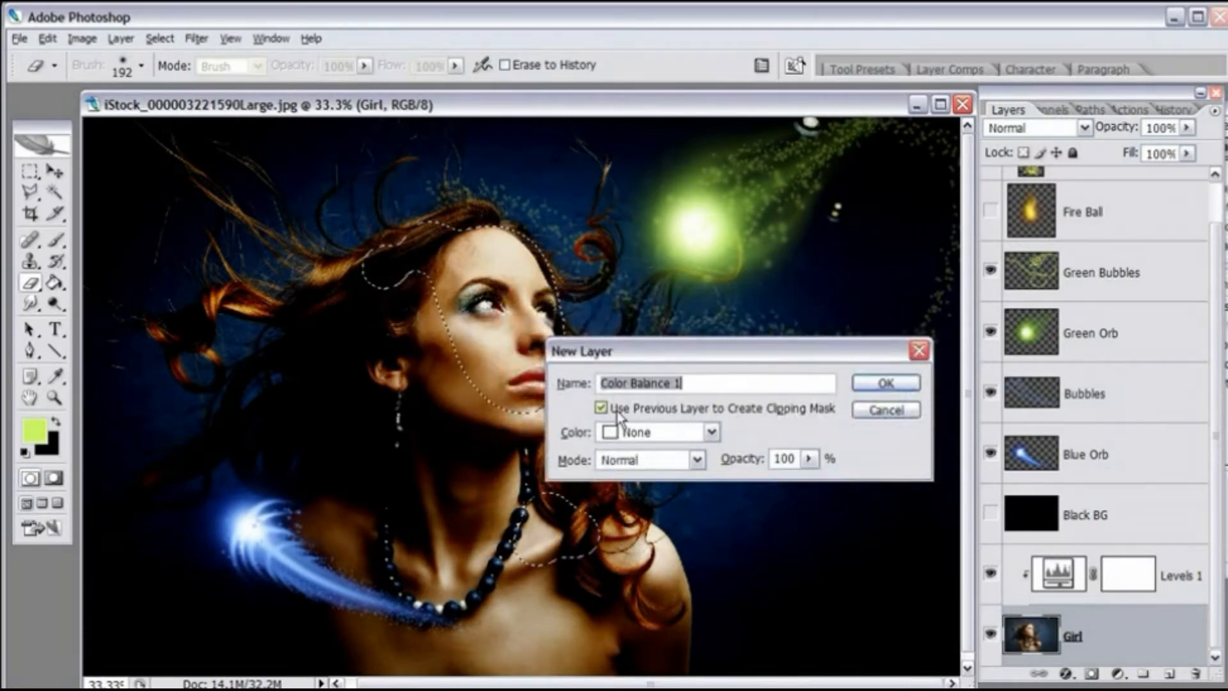
left_click(885, 382)
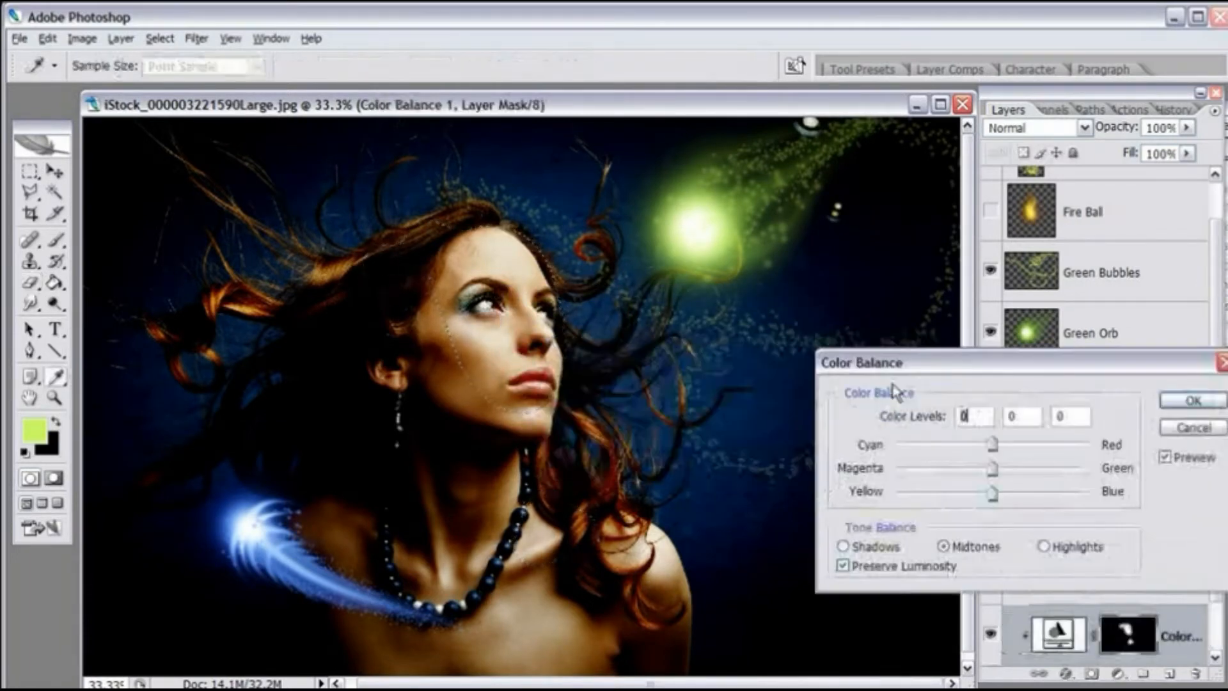
Step: Tint the face toward the orb's color by setting the Color Balance highlights to +24 green
left_click_drag(958, 359, 723, 434)
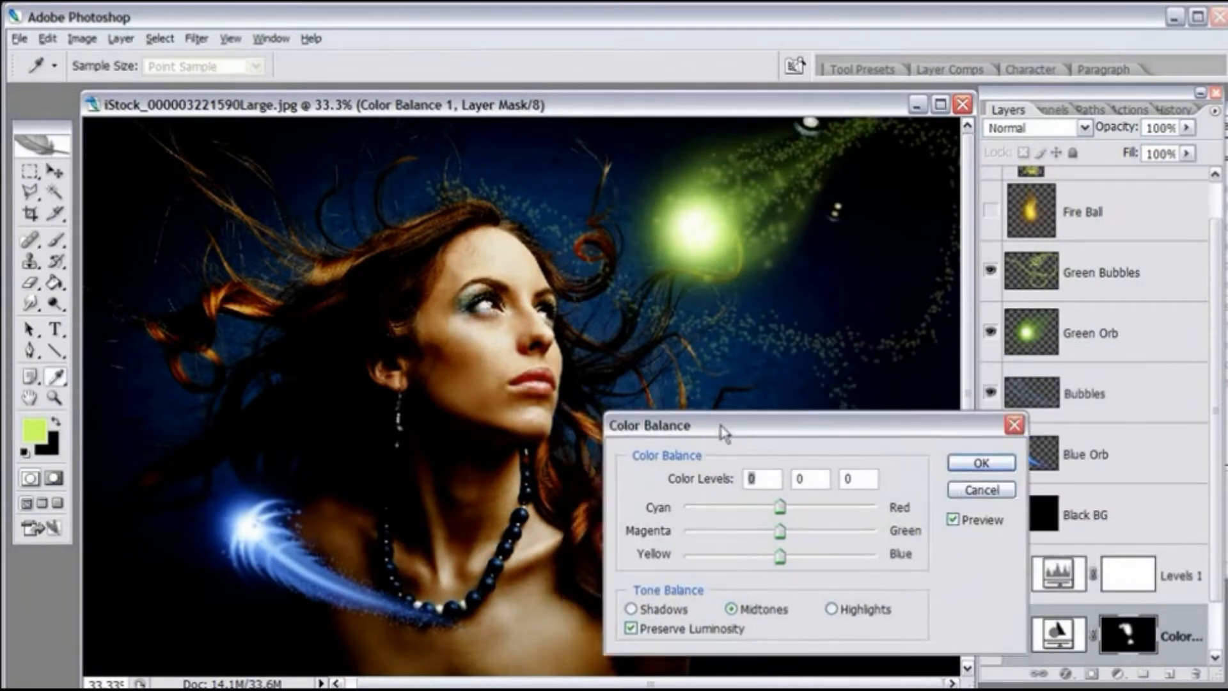
left_click_drag(807, 428, 808, 440)
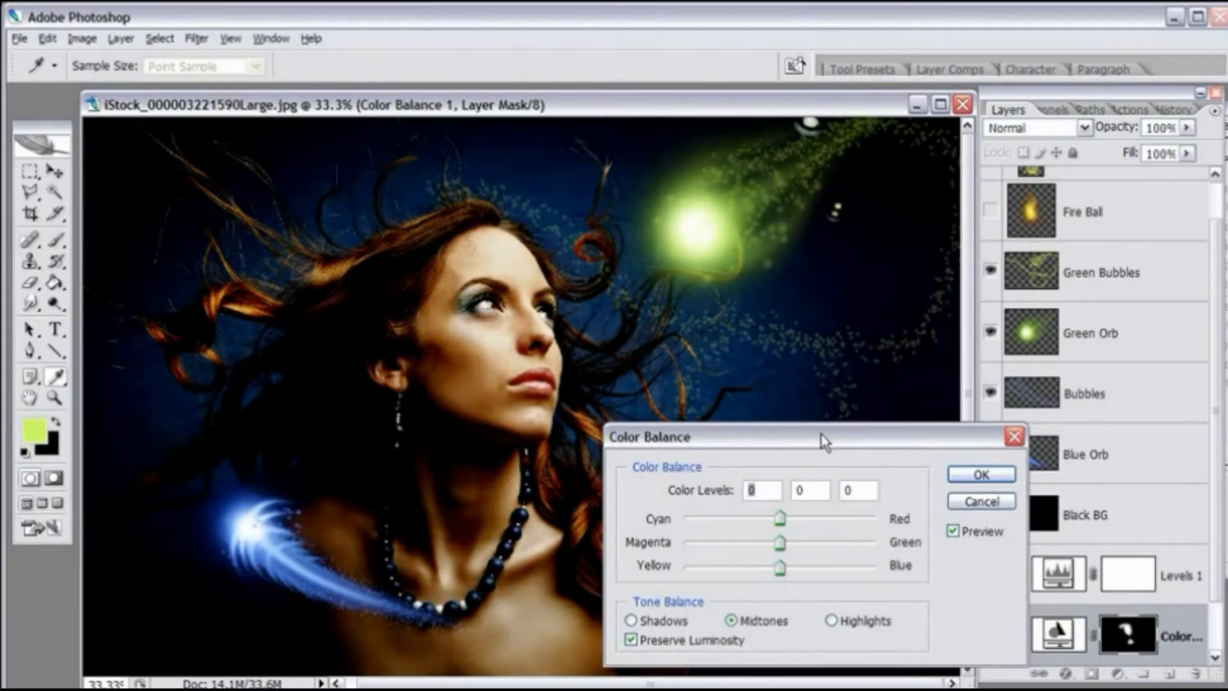
left_click_drag(780, 569, 831, 543)
left_click_drag(752, 518, 784, 518)
mouse_move(776, 568)
left_mouse_down()
mouse_move(720, 568)
mouse_move(775, 579)
left_mouse_up()
left_click(832, 620)
left_click_drag(781, 543, 788, 542)
mouse_move(787, 544)
left_mouse_down()
mouse_move(841, 547)
mouse_move(802, 544)
left_mouse_up()
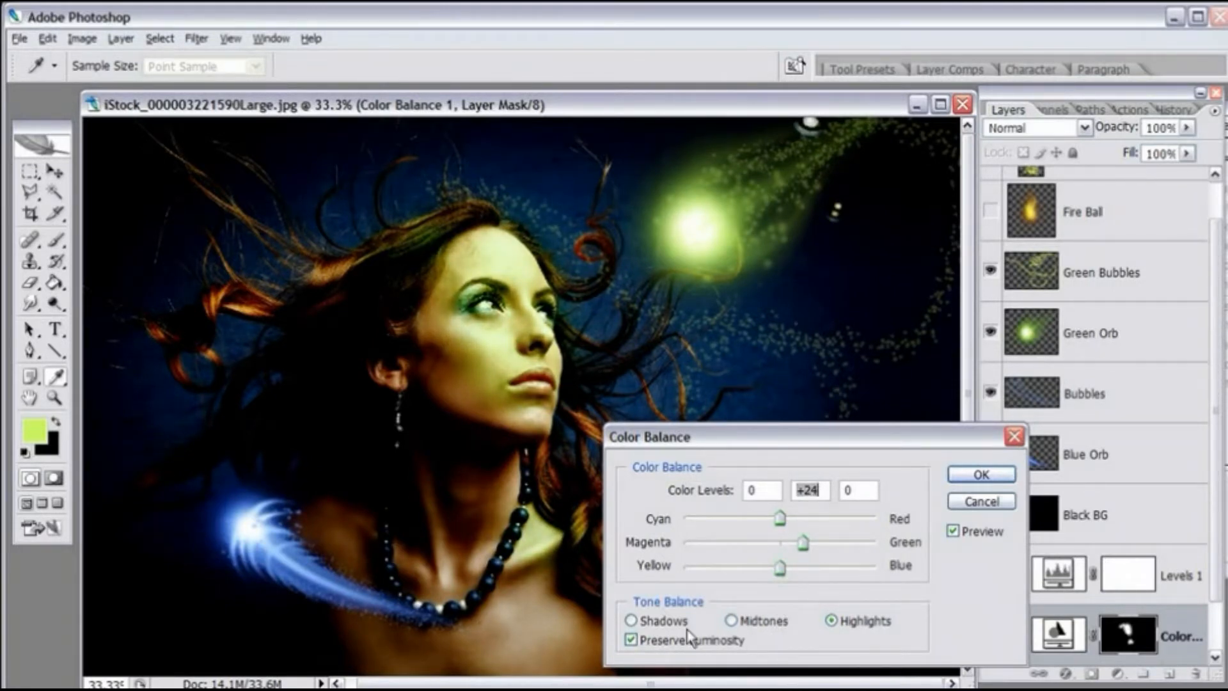
Step: Refine the Color Balance highlights with a shift toward cyan, +23 green and -5 toward yellow, and apply the adjustment
left_click(631, 620)
left_click_drag(782, 547, 788, 575)
left_click(831, 620)
mouse_move(781, 569)
left_mouse_down()
mouse_move(743, 575)
mouse_move(776, 569)
left_mouse_up()
left_click_drag(804, 545, 768, 529)
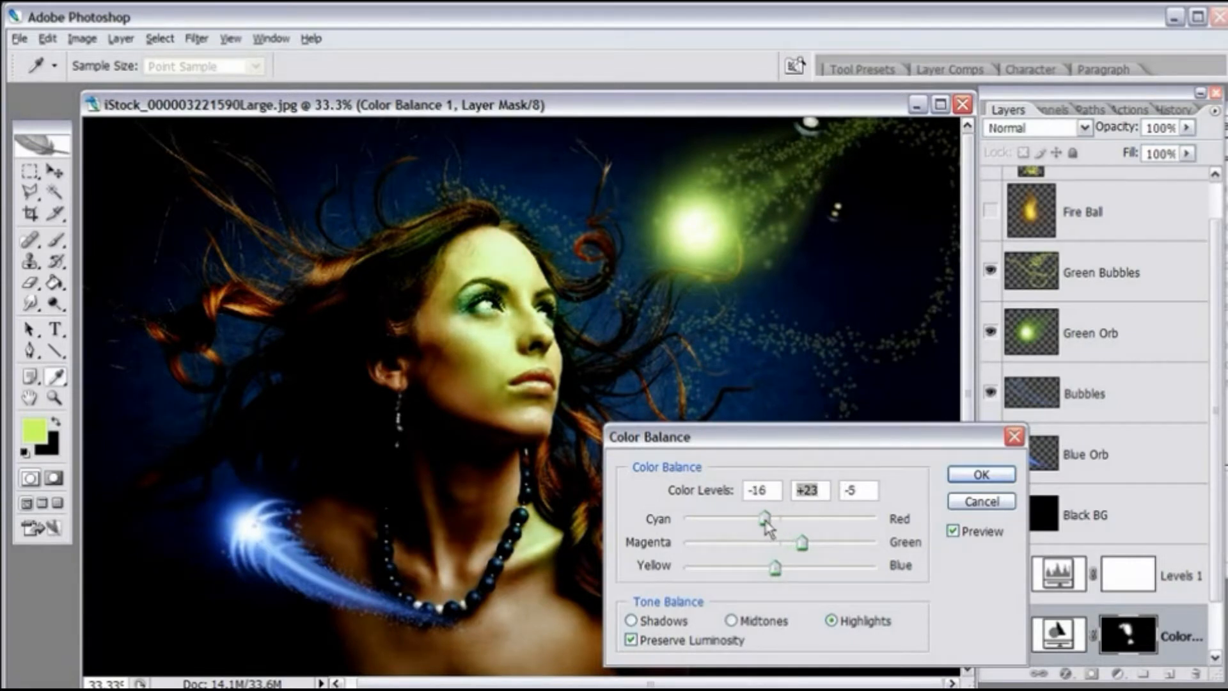
left_click_drag(768, 528, 771, 521)
left_click(981, 474)
Step: On the Girl layer, enter Quick Mask mode and paint over the shoulder and chest behind the blue orb's trail with the 241 px brush
key("e")
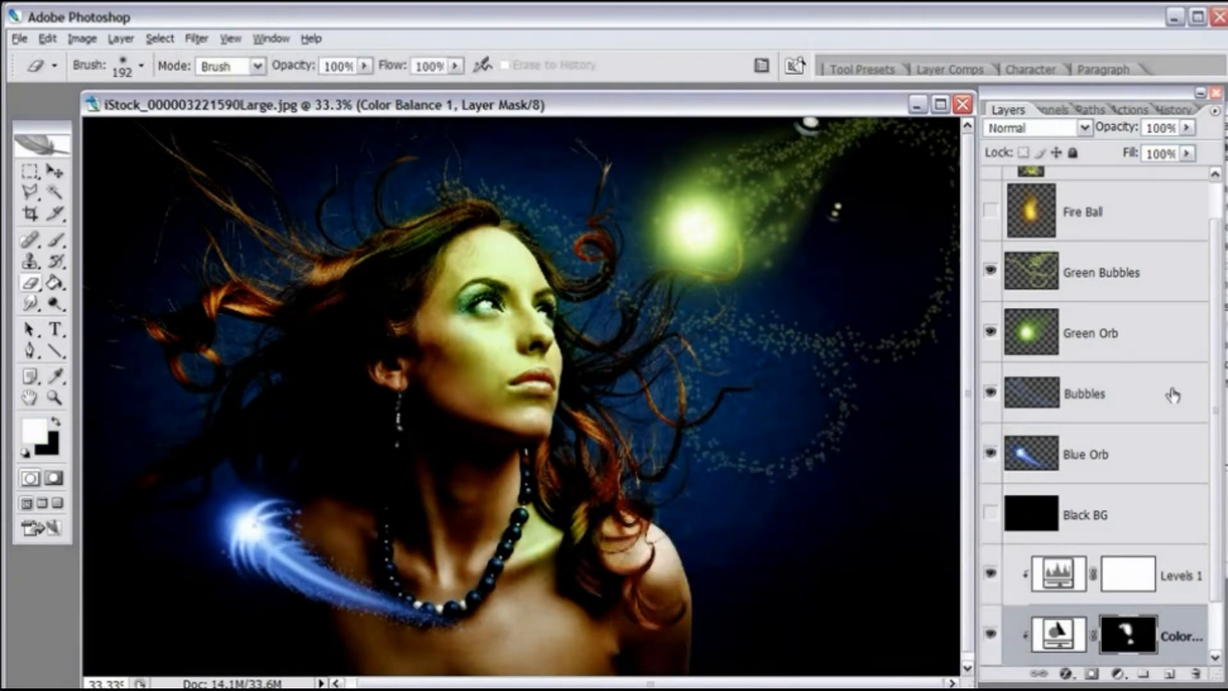
left_click_drag(1218, 288, 1218, 422)
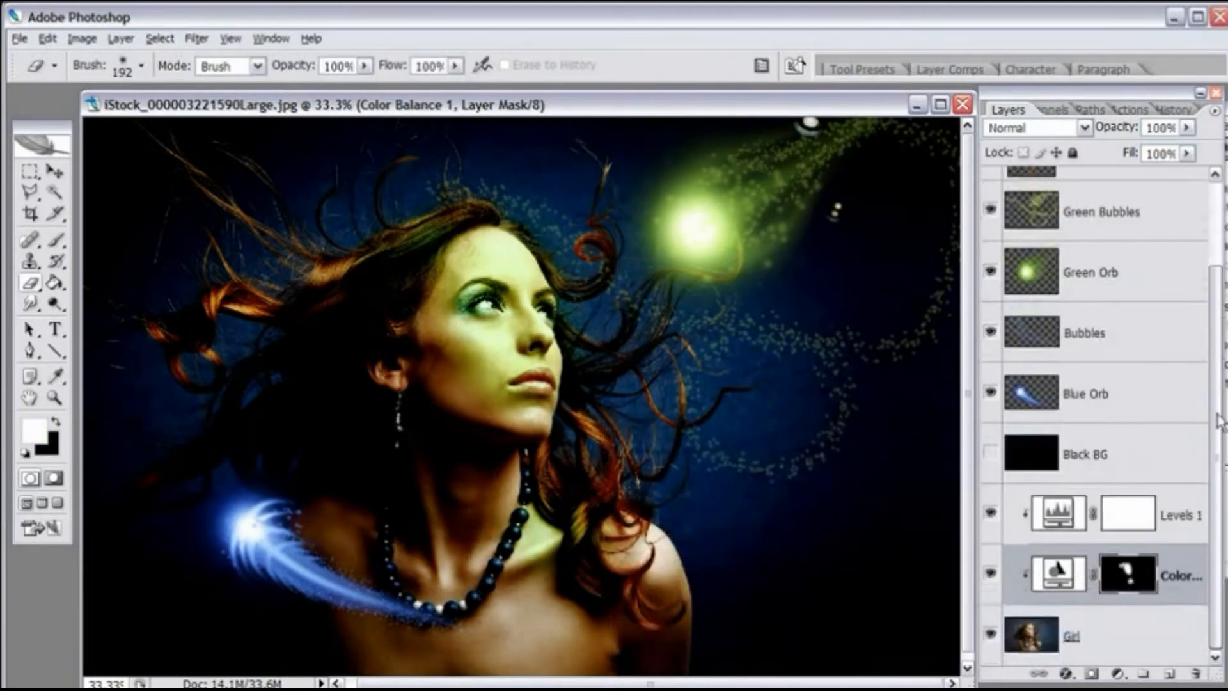
left_click(1036, 635)
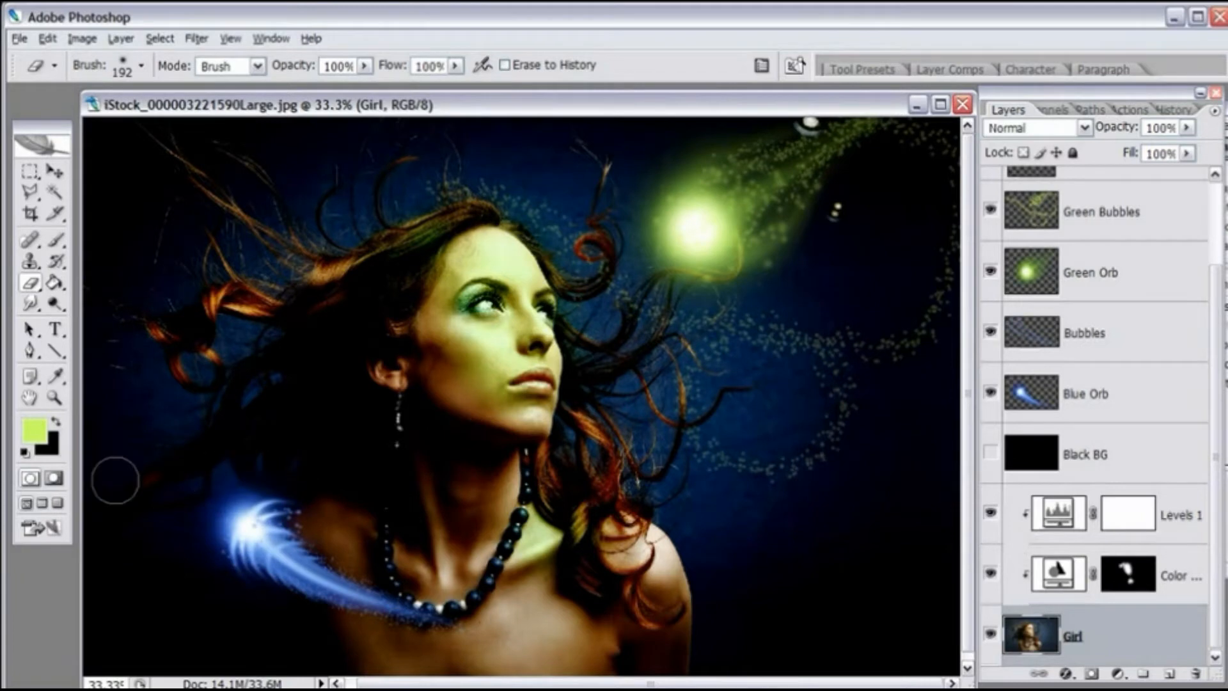
left_click(54, 478)
left_click(57, 241)
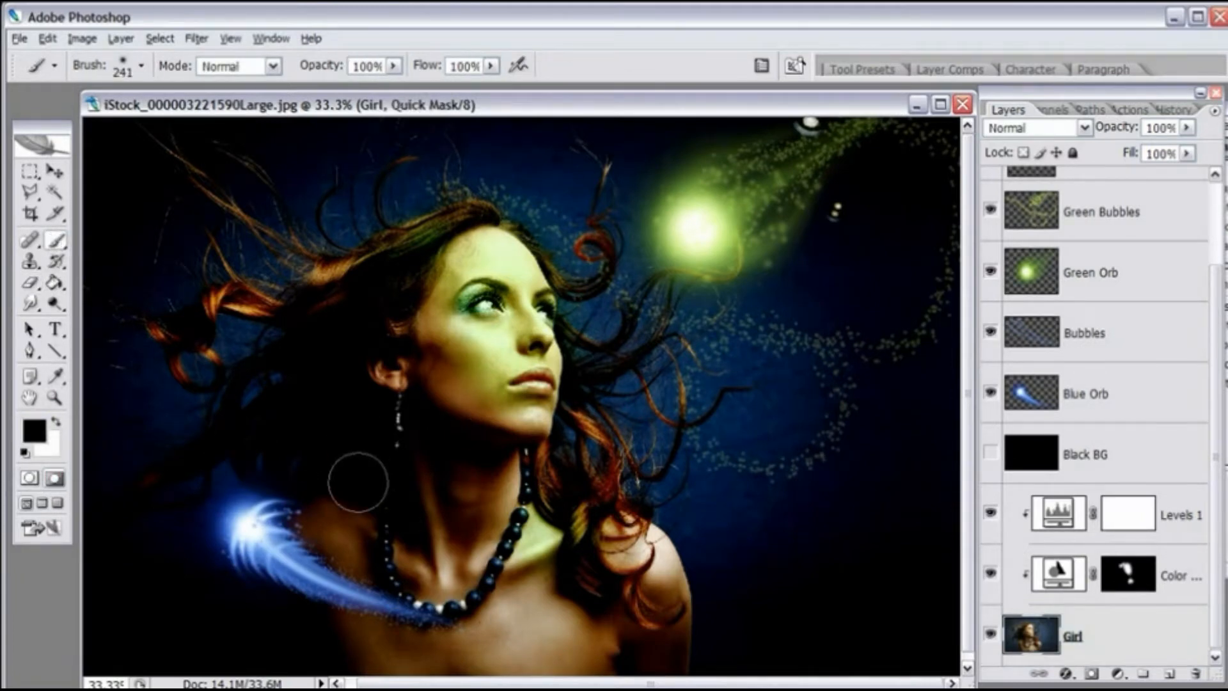
mouse_move(327, 587)
left_mouse_down()
mouse_move(339, 636)
mouse_move(329, 563)
mouse_move(358, 522)
mouse_move(369, 528)
left_mouse_up()
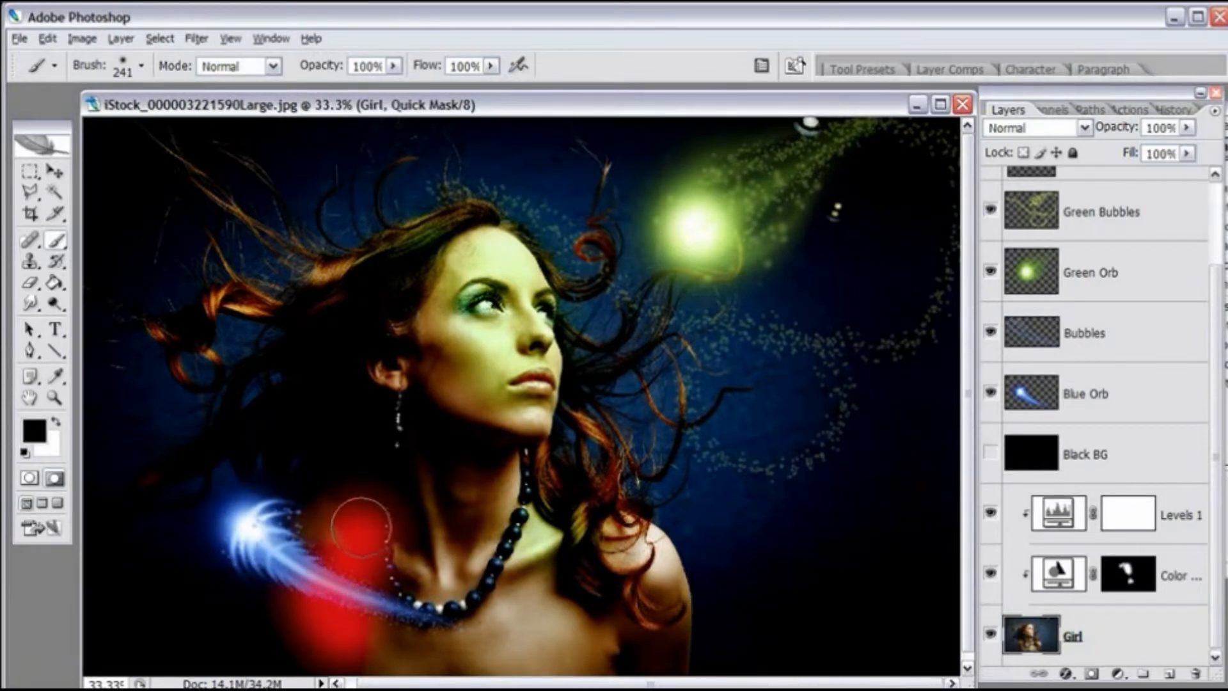
Step: Mask the necklace beads nearest the blue orb's trail at 50% zoom with a 34 px brush, undoing the stray stroke
left_click(56, 399)
left_click(409, 599)
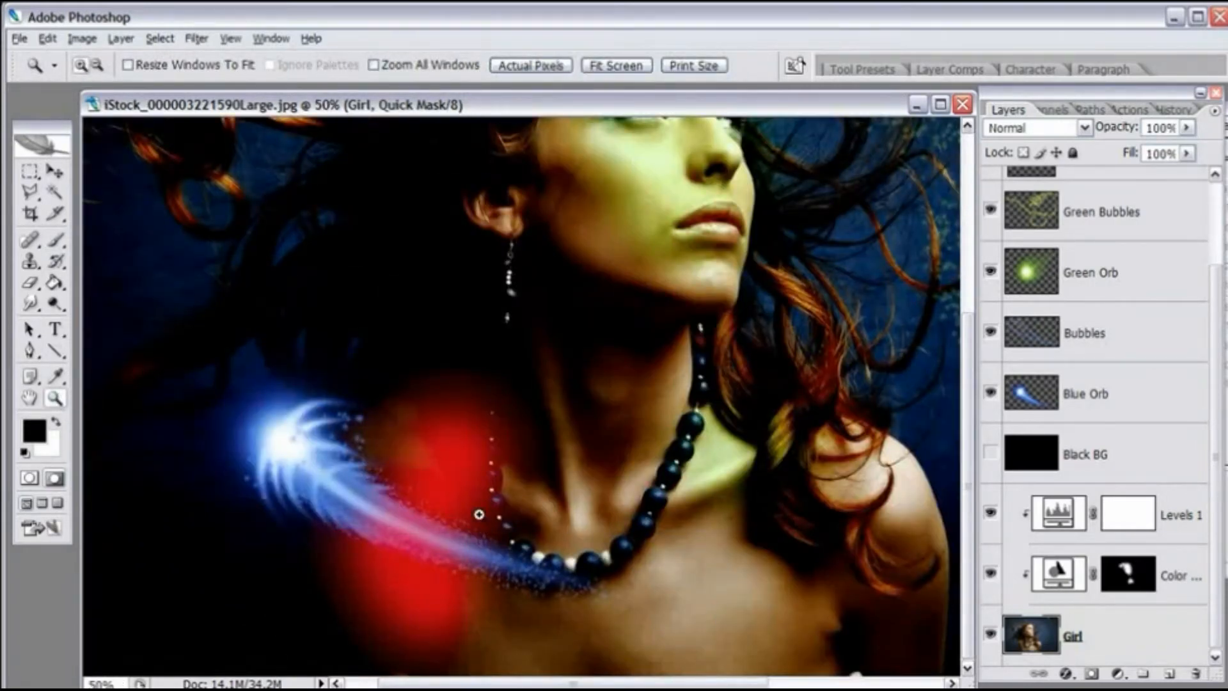
left_click(56, 240)
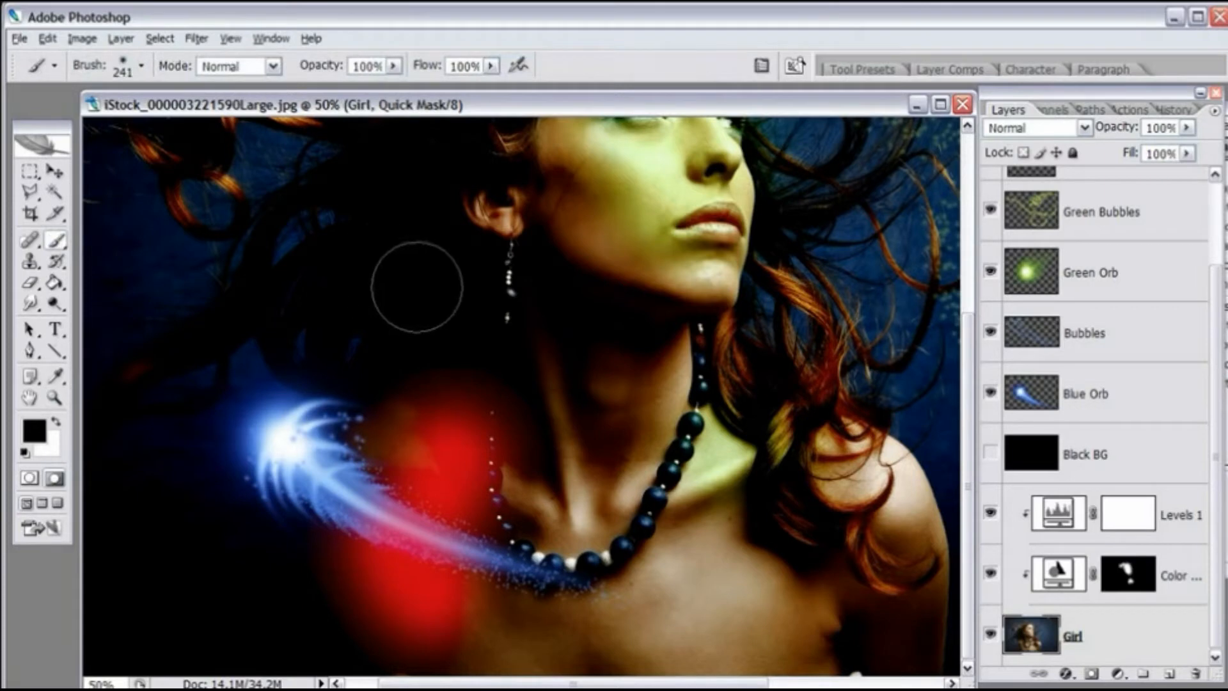
right_click(554, 424)
left_click(642, 467)
left_click(598, 465)
left_click(620, 465)
left_click(602, 469)
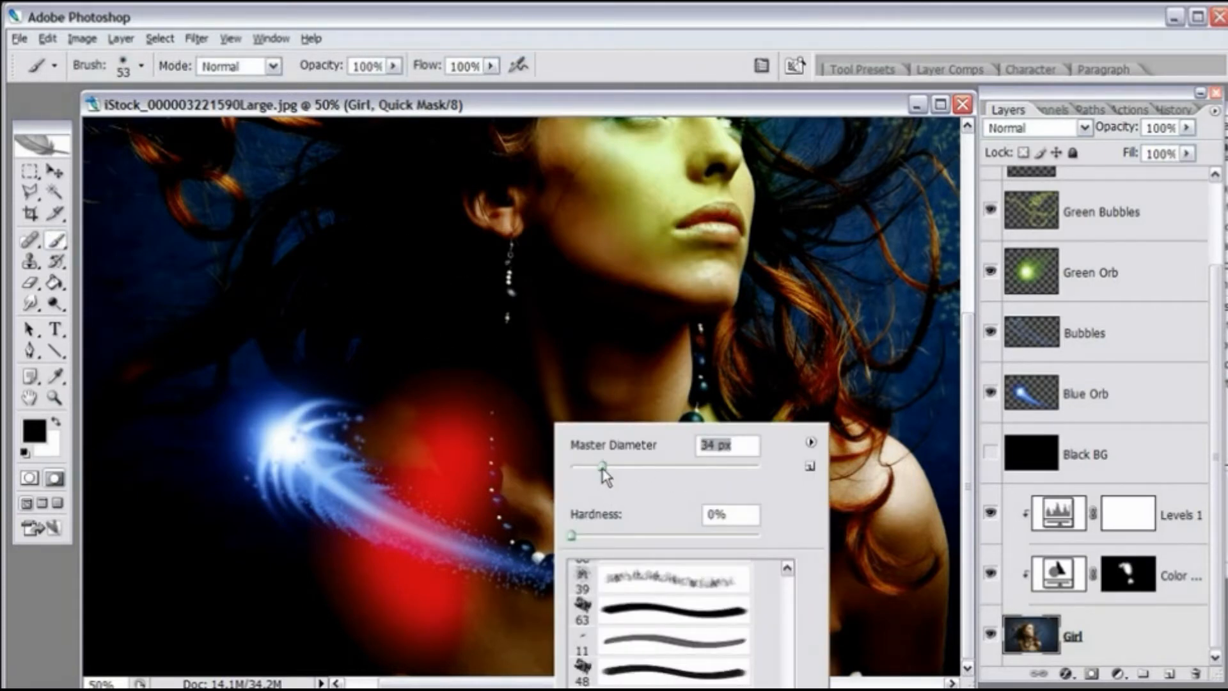
left_click(580, 106)
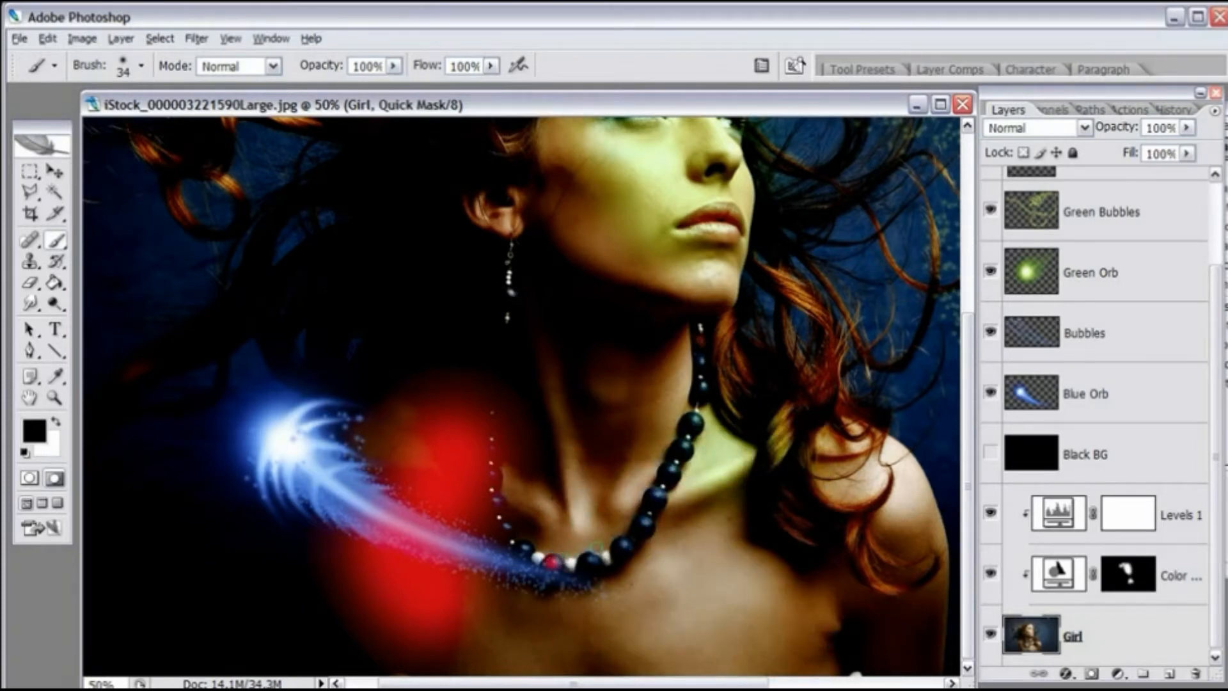
key("ctrl+z")
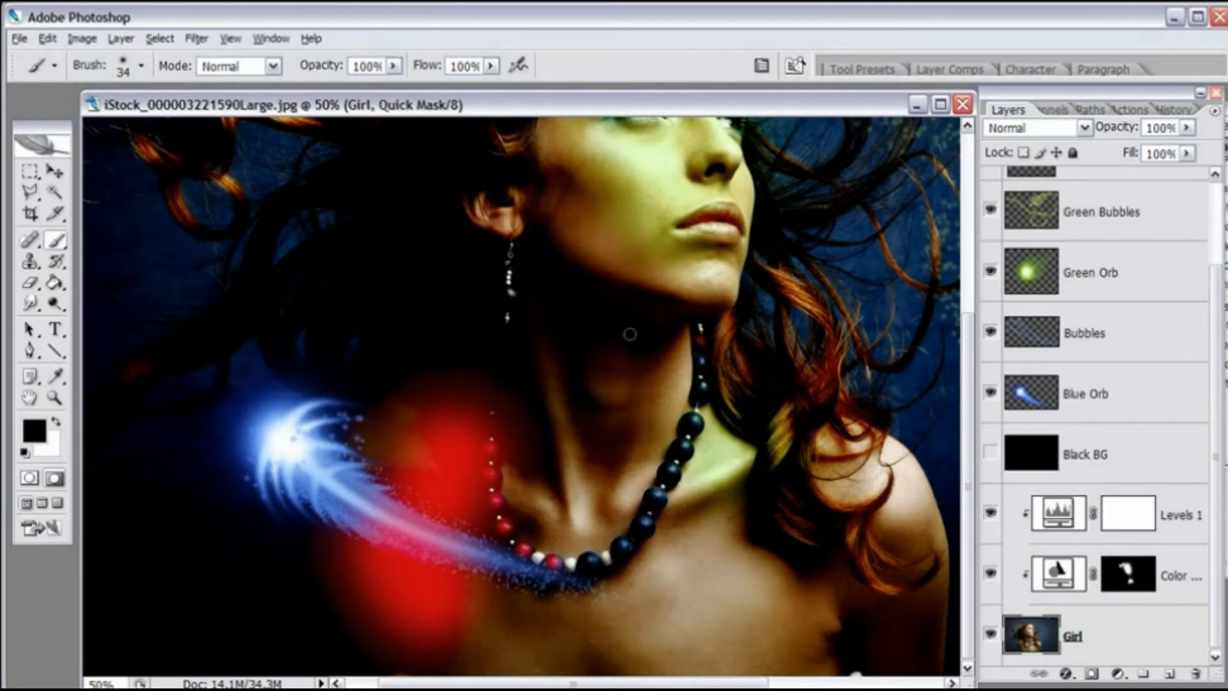
Step: Paint the quick mask over the dangling earring with a 17 px soft brush
right_click(512, 271)
left_click_drag(562, 312, 550, 314)
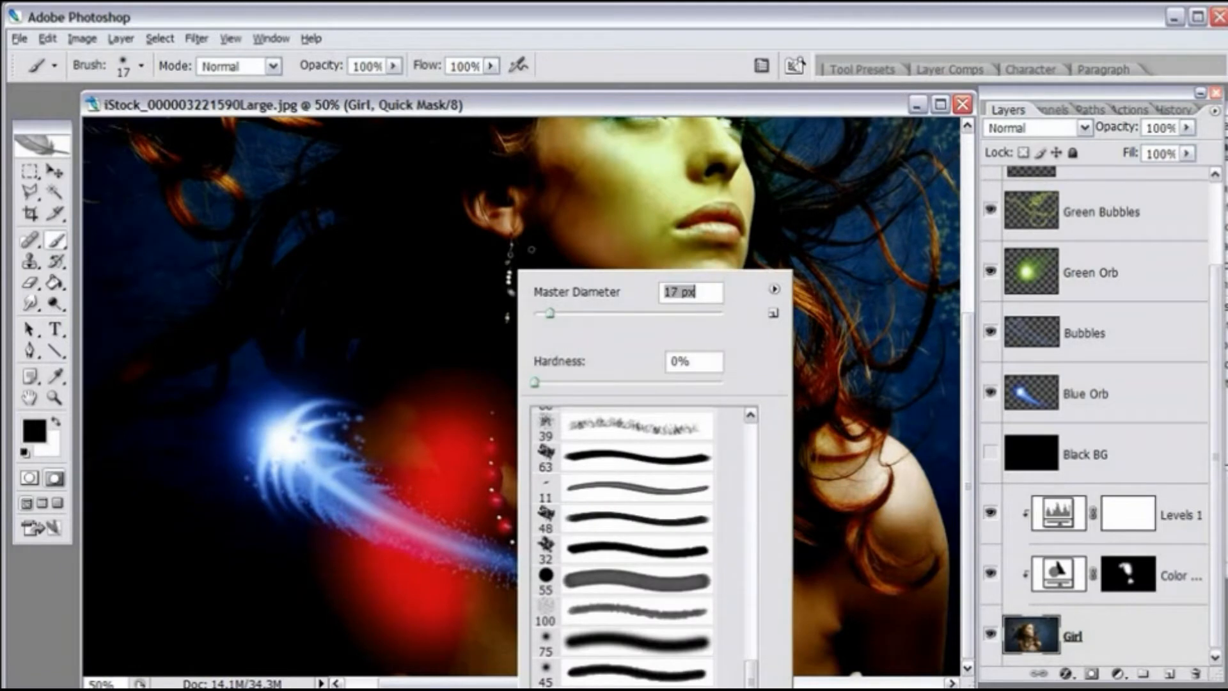
left_click(520, 111)
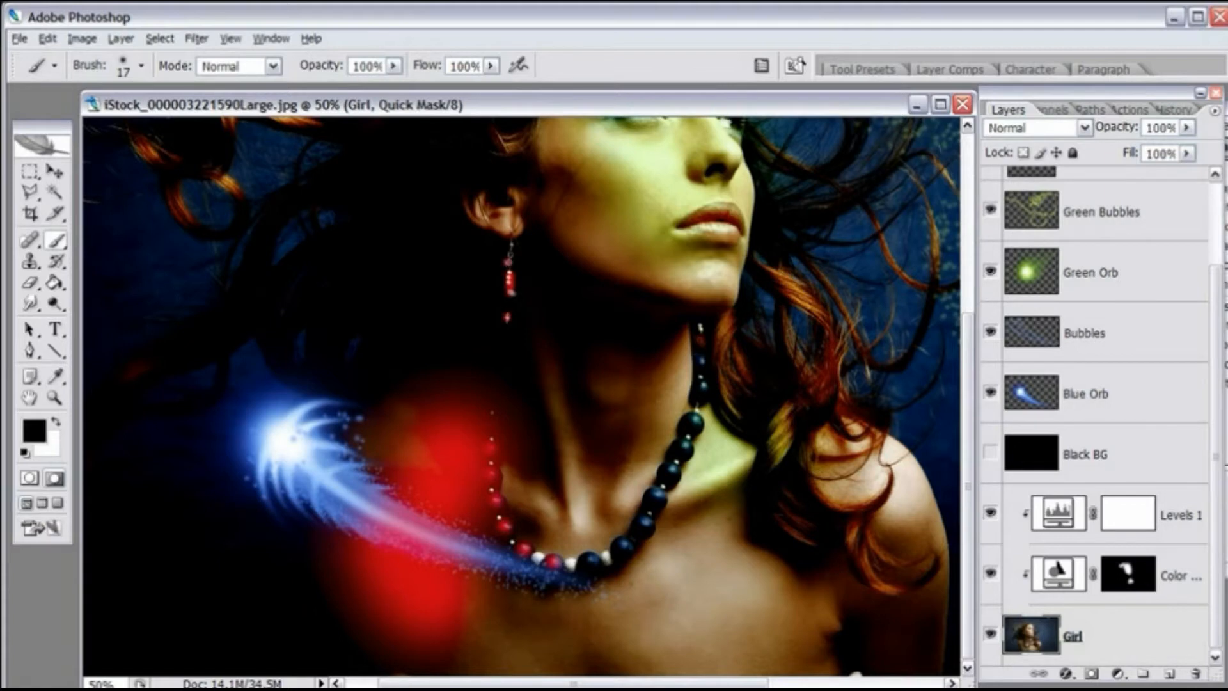
Step: Extend the quick mask over the ear and the edge of the cheek and jaw with a 176 px soft brush
right_click(544, 249)
left_click(626, 293)
left_click(662, 292)
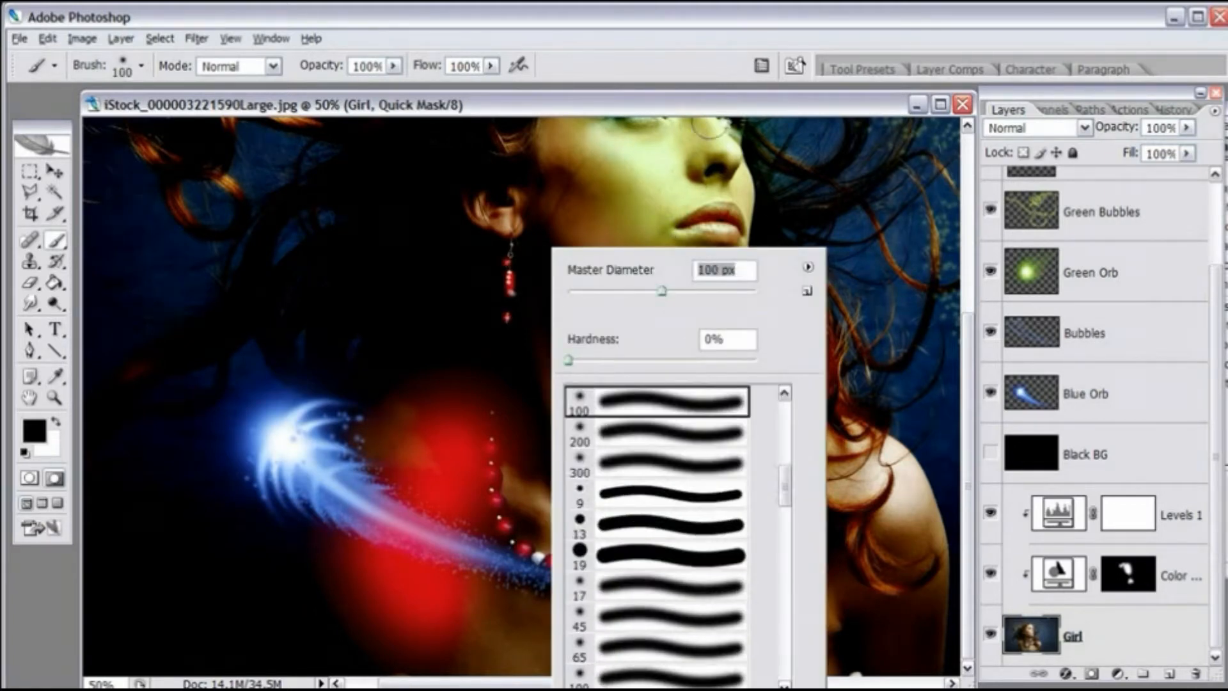
left_click_drag(967, 341, 969, 271)
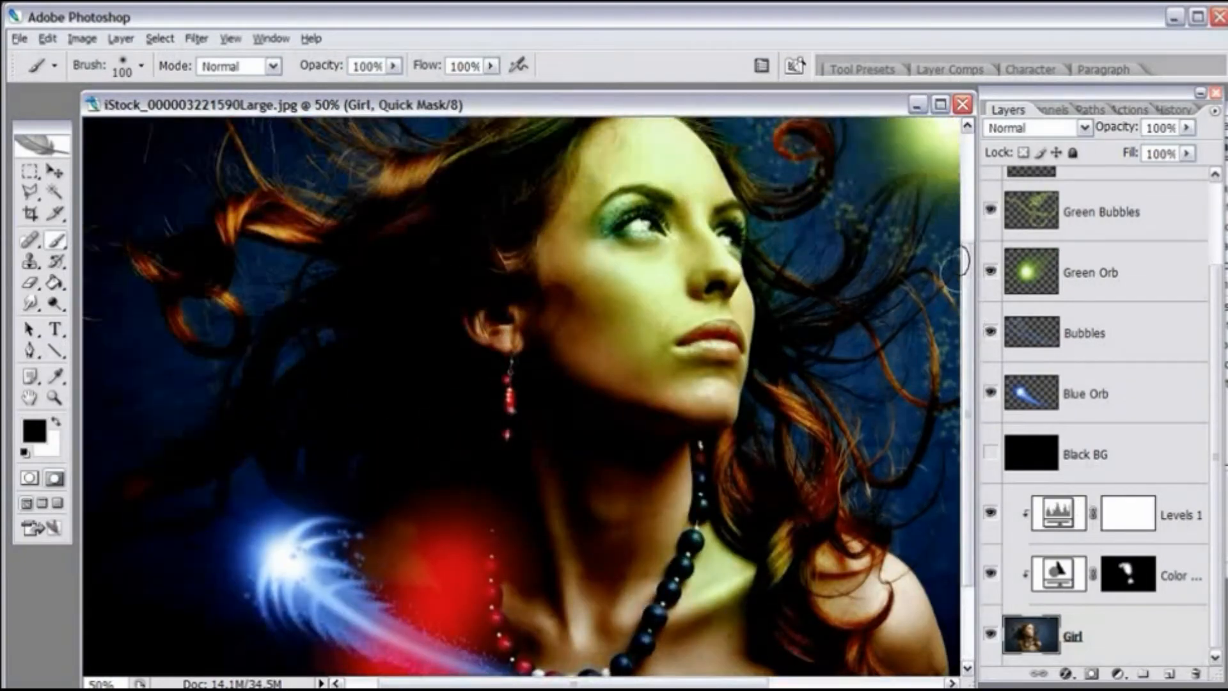
right_click(559, 319)
left_click(719, 362)
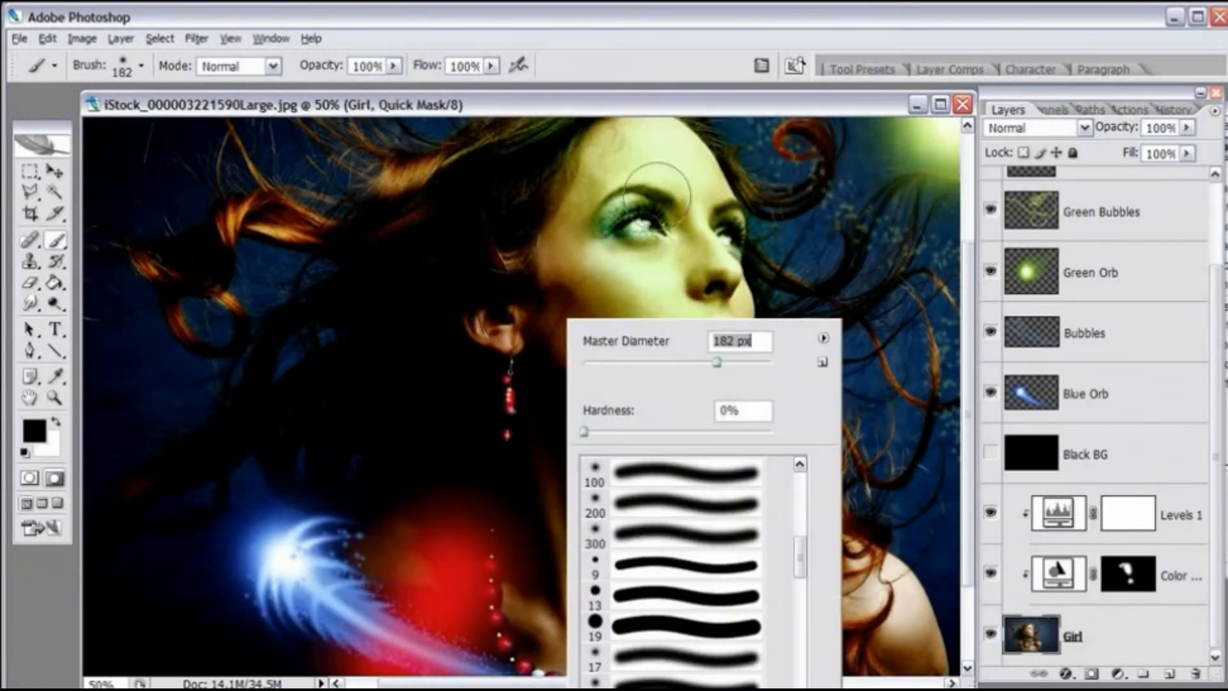
left_click(657, 103)
mouse_move(493, 324)
left_mouse_down()
mouse_move(537, 340)
mouse_move(529, 365)
mouse_move(501, 333)
mouse_move(524, 332)
left_mouse_up()
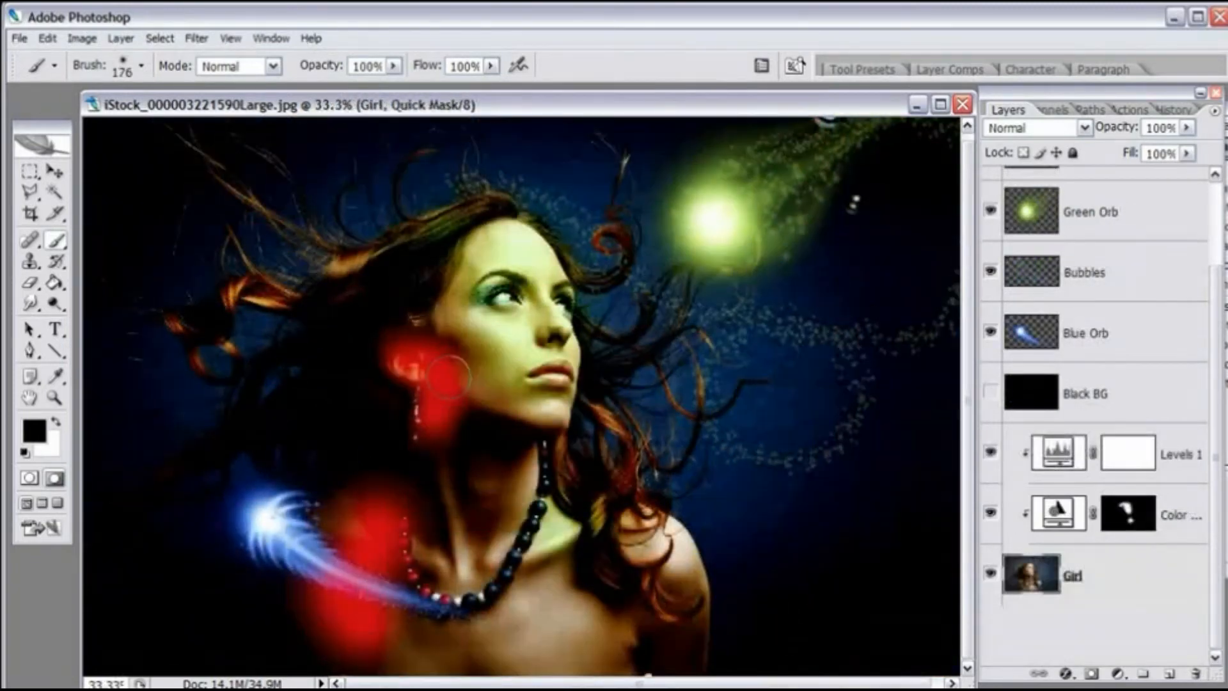
right_click(492, 368)
left_click_drag(657, 418, 647, 419)
left_click(606, 109)
Step: Enlarge the brush to 445 px and paint the quick mask broadly over the neck, shoulder and chest
right_click(559, 310)
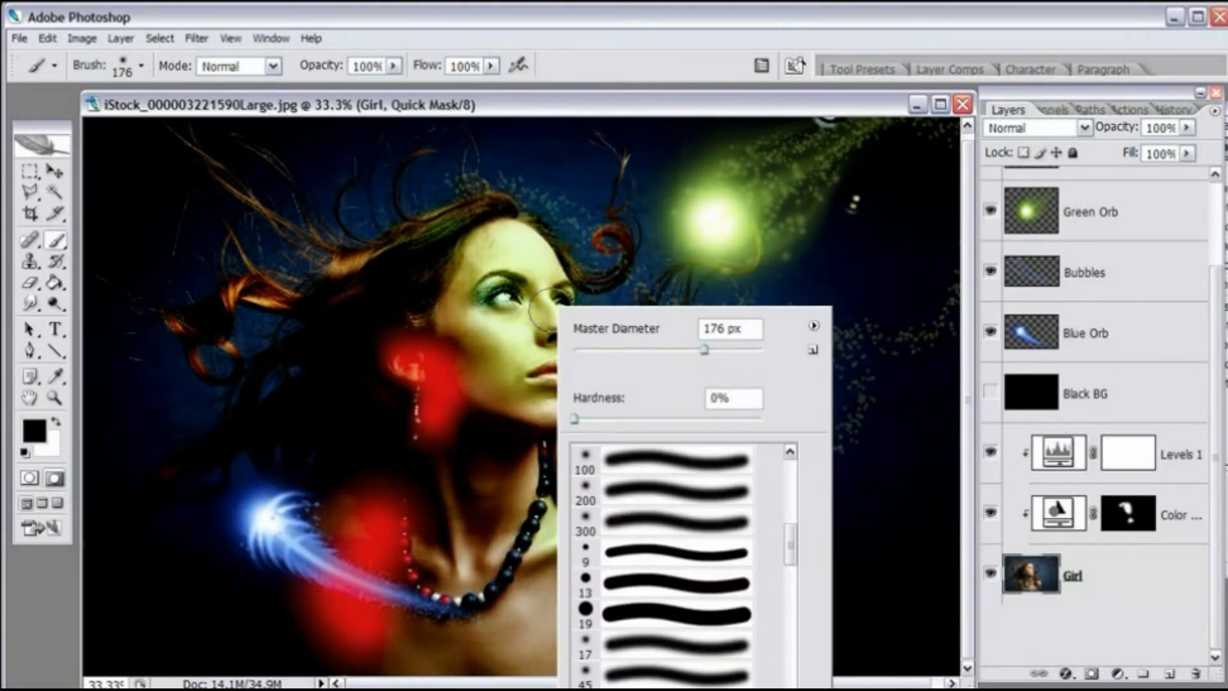
left_click_drag(706, 358, 740, 349)
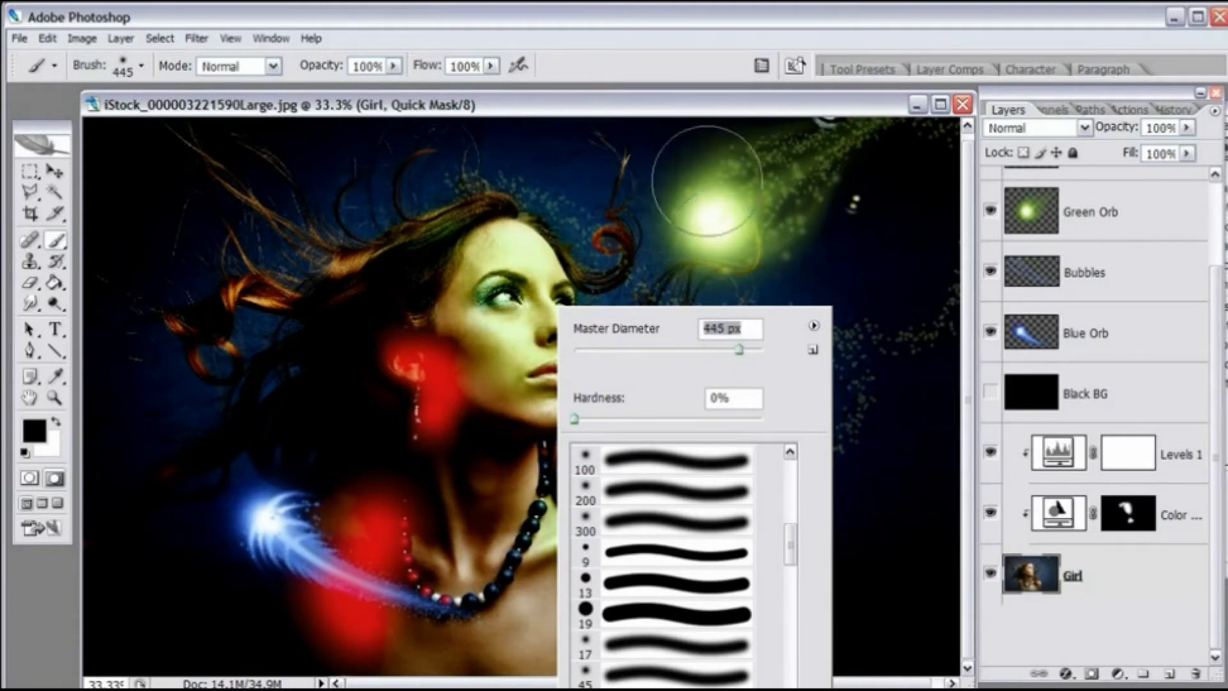
left_click(691, 108)
mouse_move(485, 448)
left_mouse_down()
mouse_move(439, 384)
mouse_move(432, 484)
mouse_move(456, 616)
mouse_move(307, 630)
left_mouse_up()
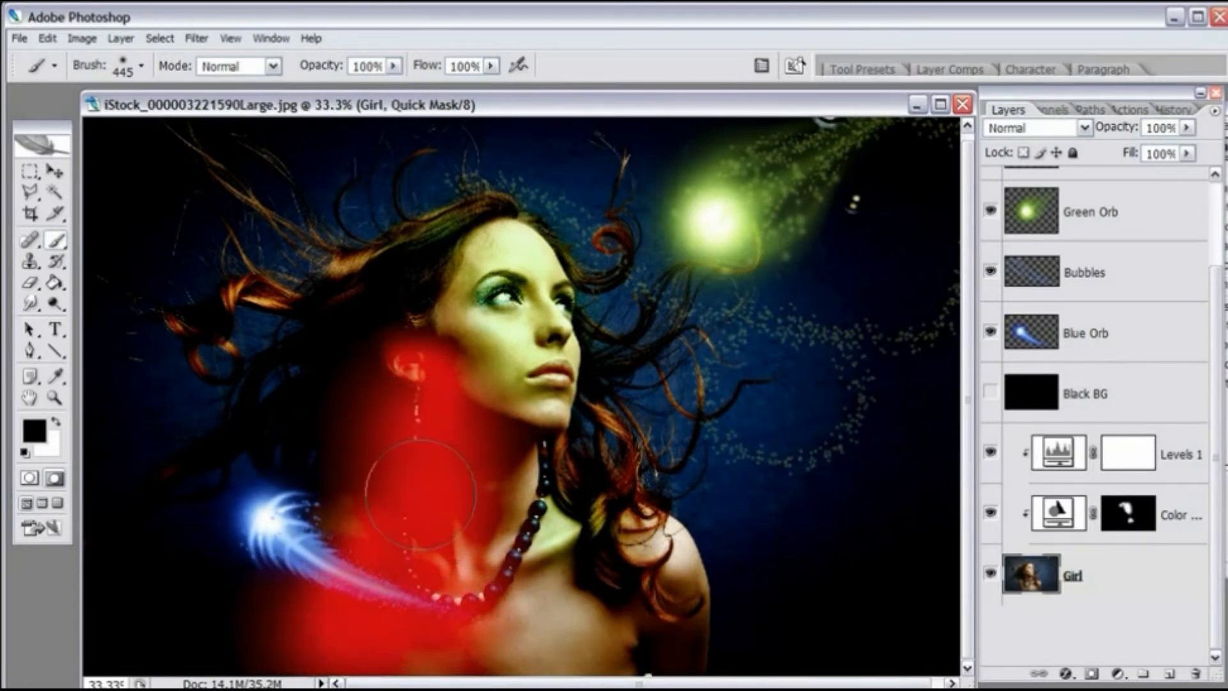
Step: Undo the last chest strokes and repaint the mask across the lower chest, neck, jaw and ear
key("ctrl+alt+z")
key("ctrl+alt+z")
key("ctrl+alt+z")
key("ctrl+alt+z")
key("ctrl+alt+z")
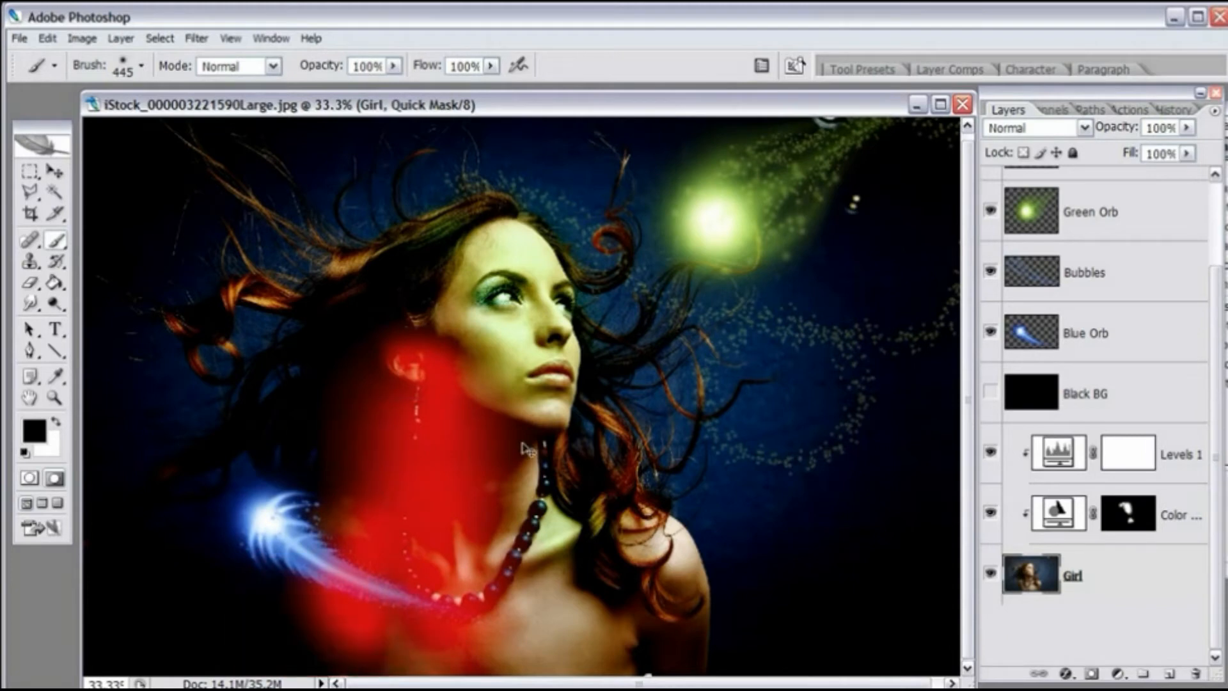
mouse_move(435, 642)
left_mouse_down()
mouse_move(369, 652)
mouse_move(480, 499)
mouse_move(321, 665)
mouse_move(272, 642)
left_mouse_up()
left_click(464, 528)
left_click(453, 397)
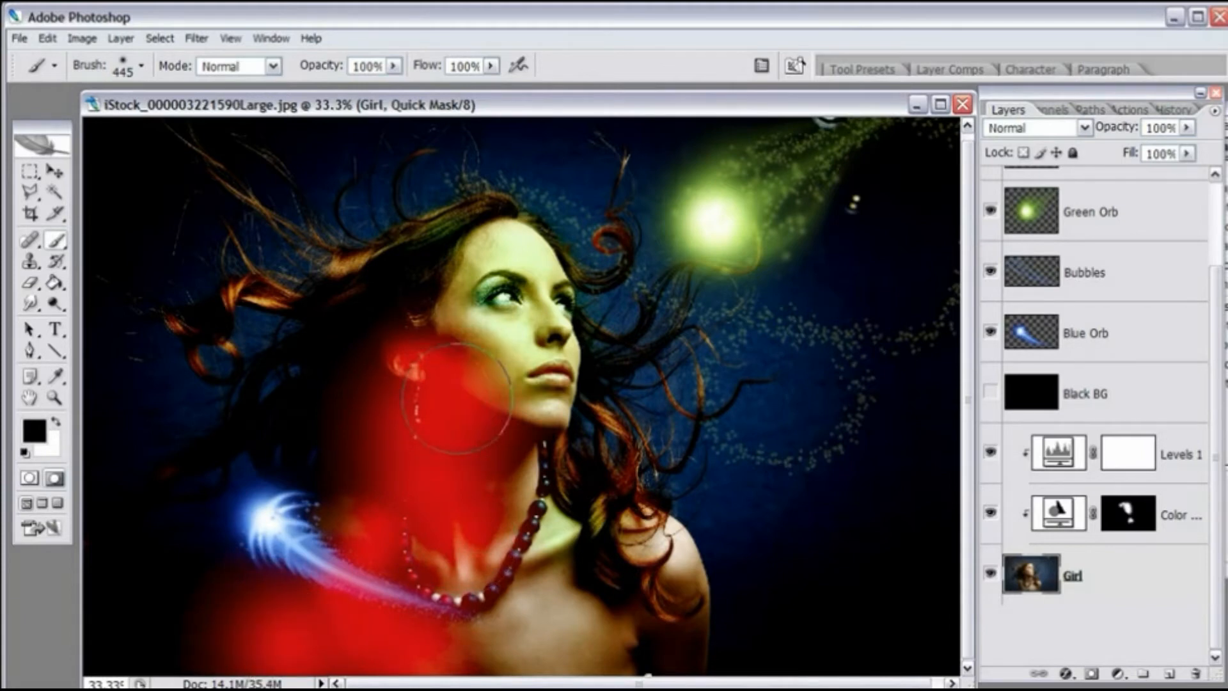
left_click(402, 348)
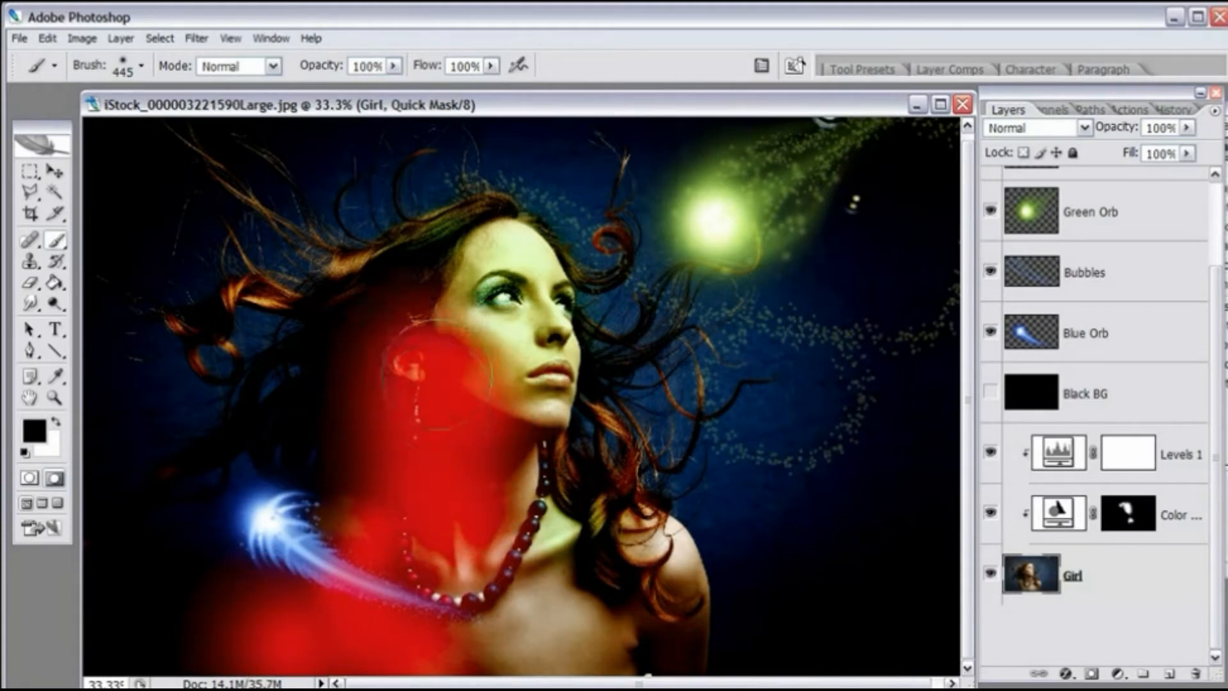
Step: Erase the mask overspill from the hair and the background beside the shoulder with a 496 px eraser
right_click(368, 272)
key("e")
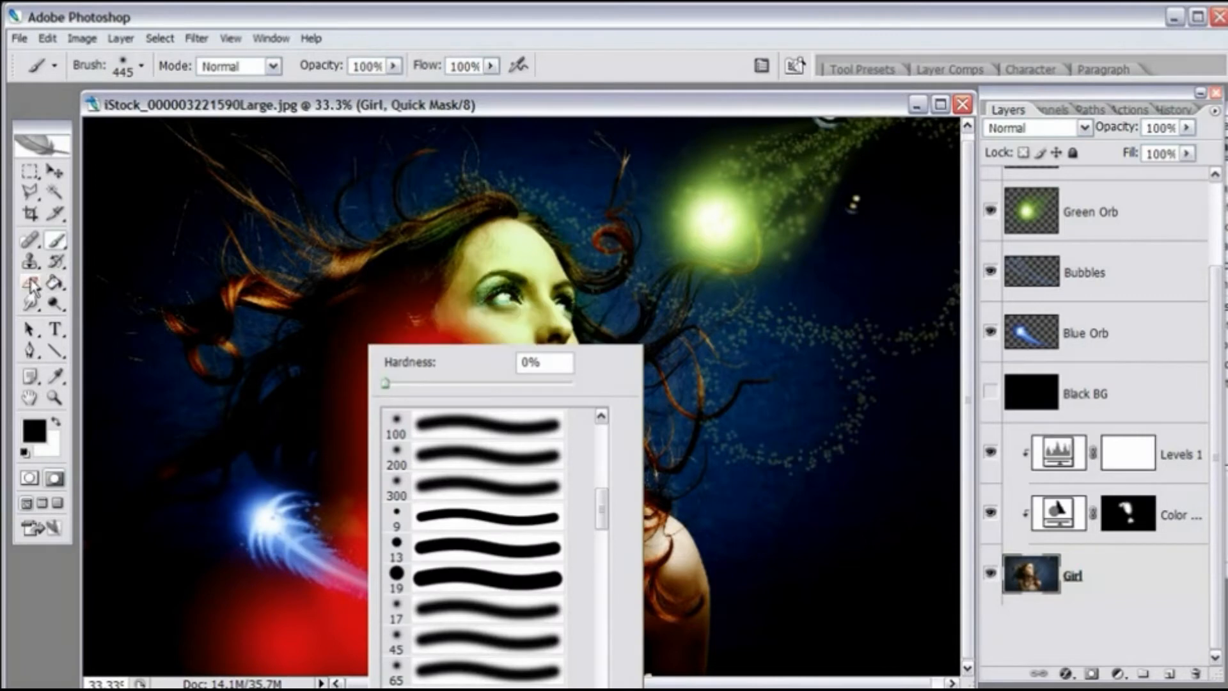
mouse_move(330, 304)
left_mouse_down()
mouse_move(309, 405)
mouse_move(296, 307)
left_mouse_up()
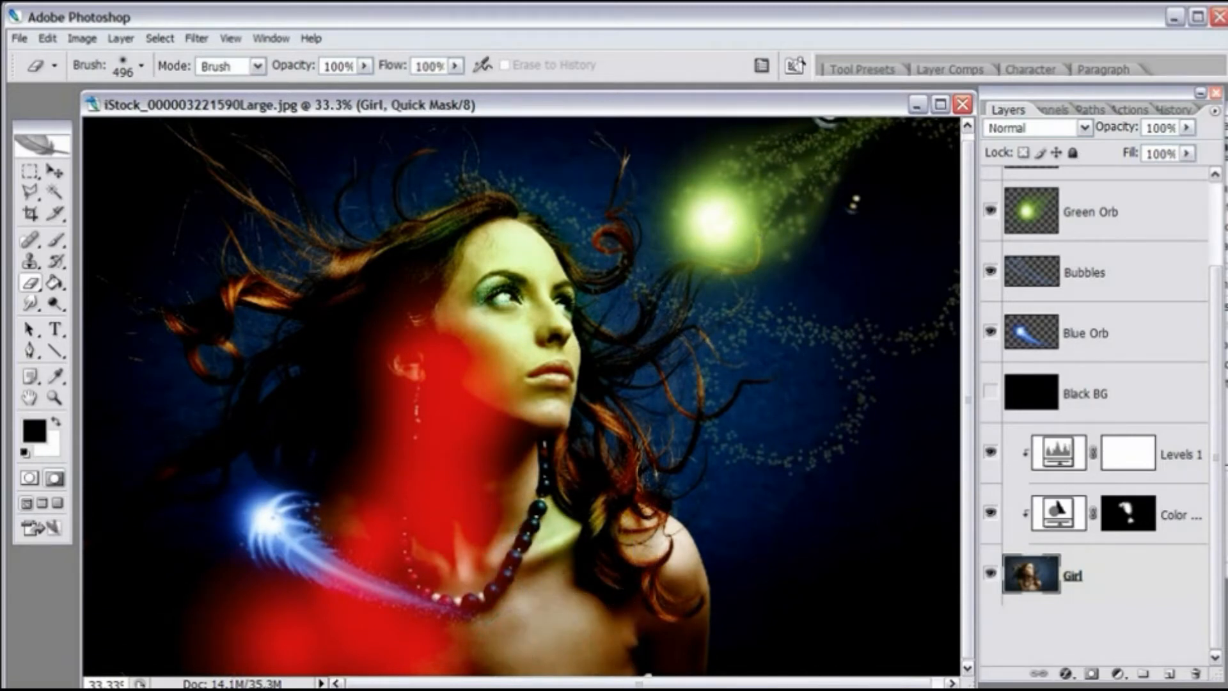
key("ctrl+minus")
mouse_move(299, 606)
left_mouse_down()
mouse_move(263, 578)
mouse_move(305, 567)
mouse_move(381, 666)
left_mouse_up()
key("ctrl+z")
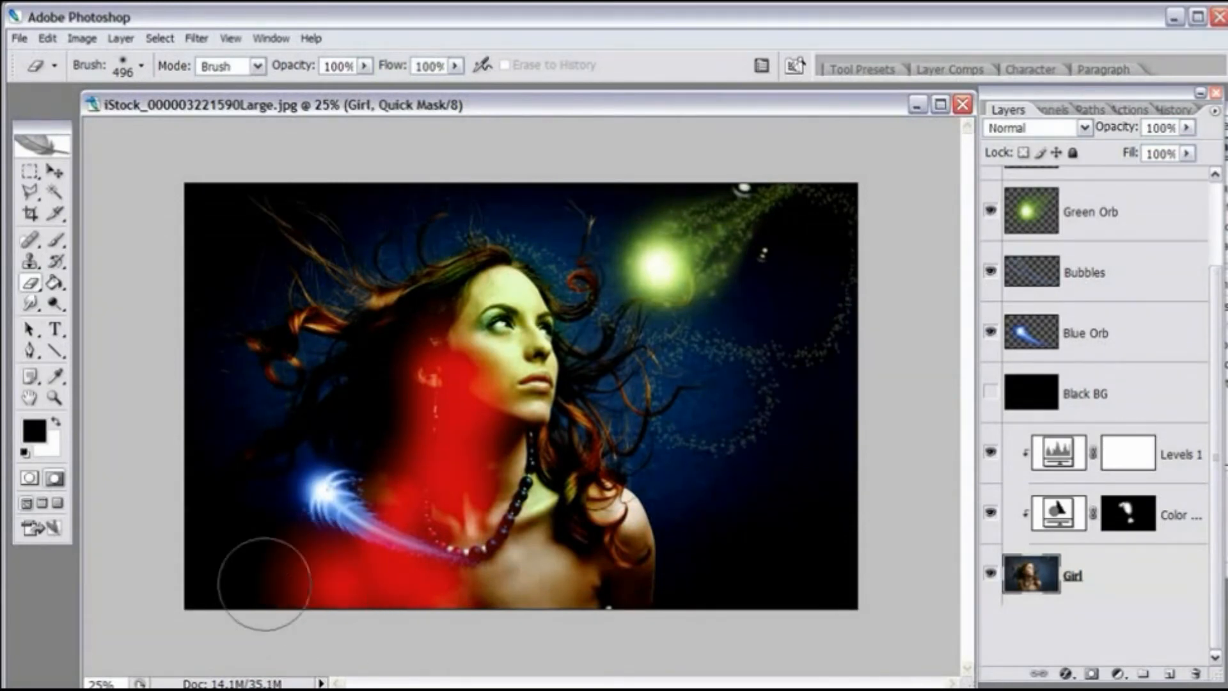
left_click_drag(253, 563, 315, 650)
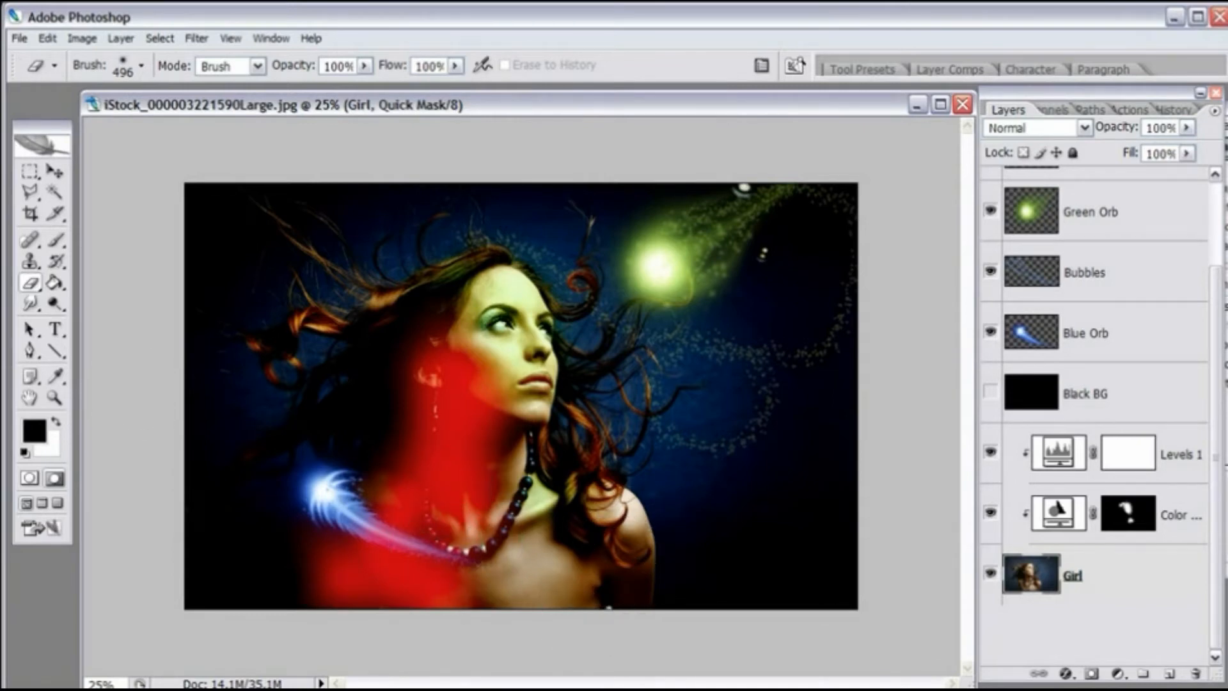
key("ctrl+plus")
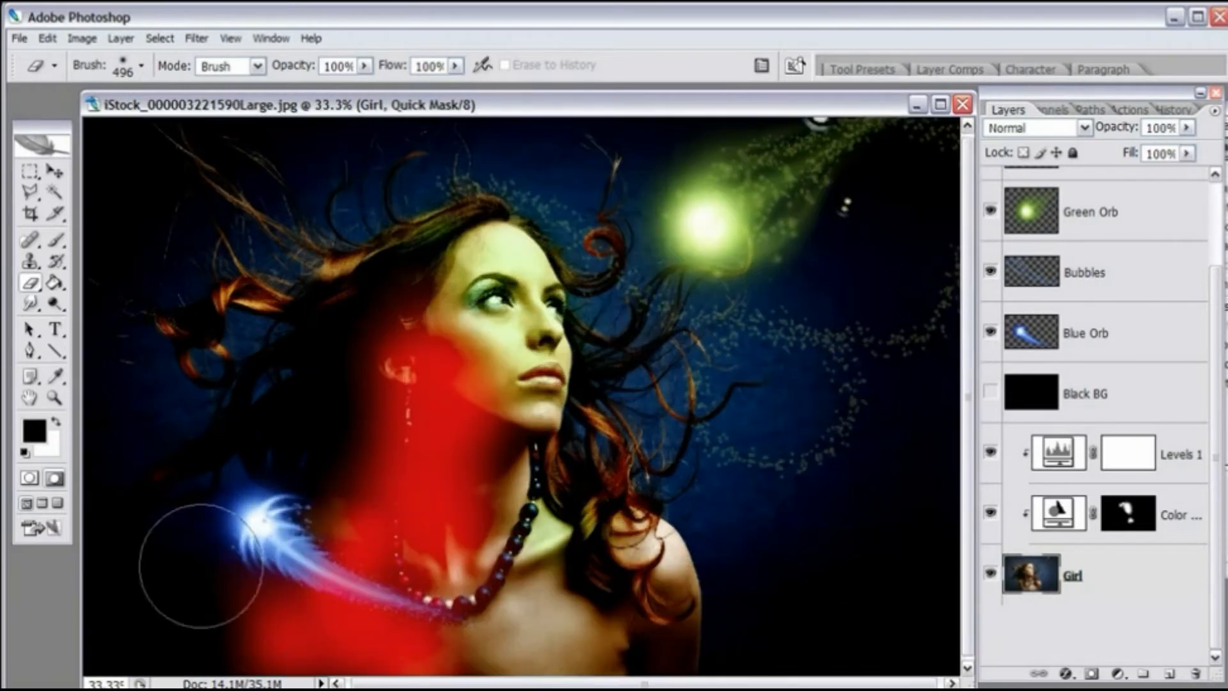
Step: Leave Quick Mask mode and invert the selection to cover the painted skin and jewelry
left_click(29, 478)
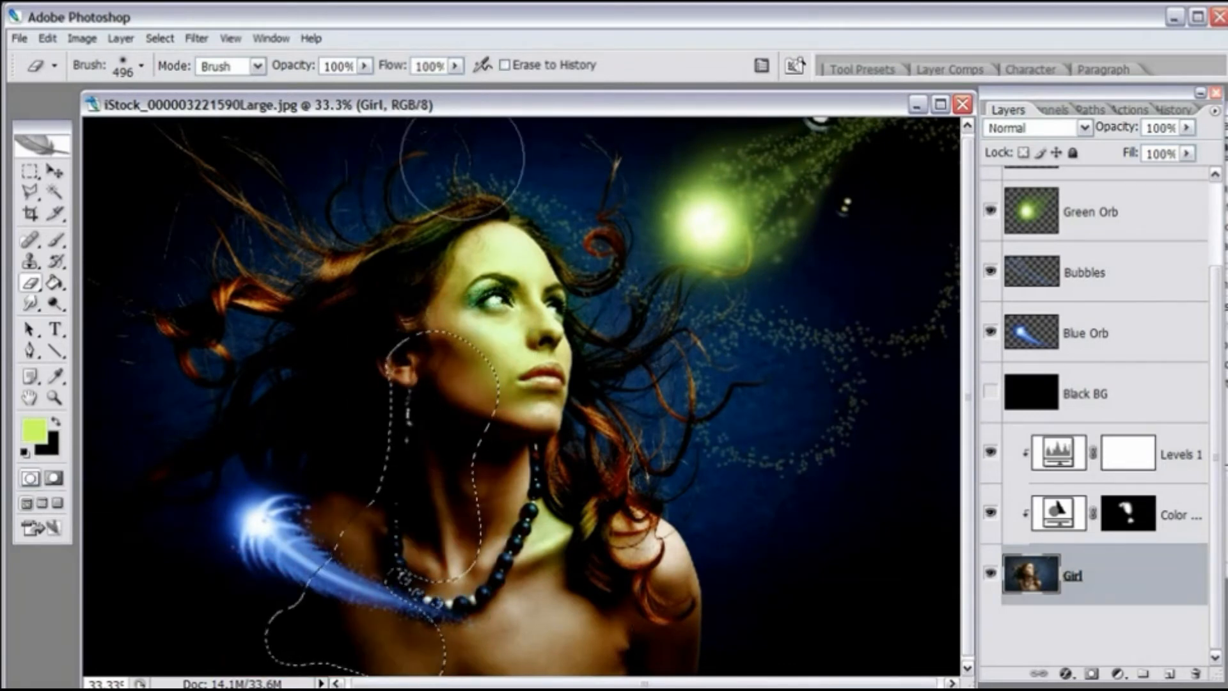
left_click(160, 39)
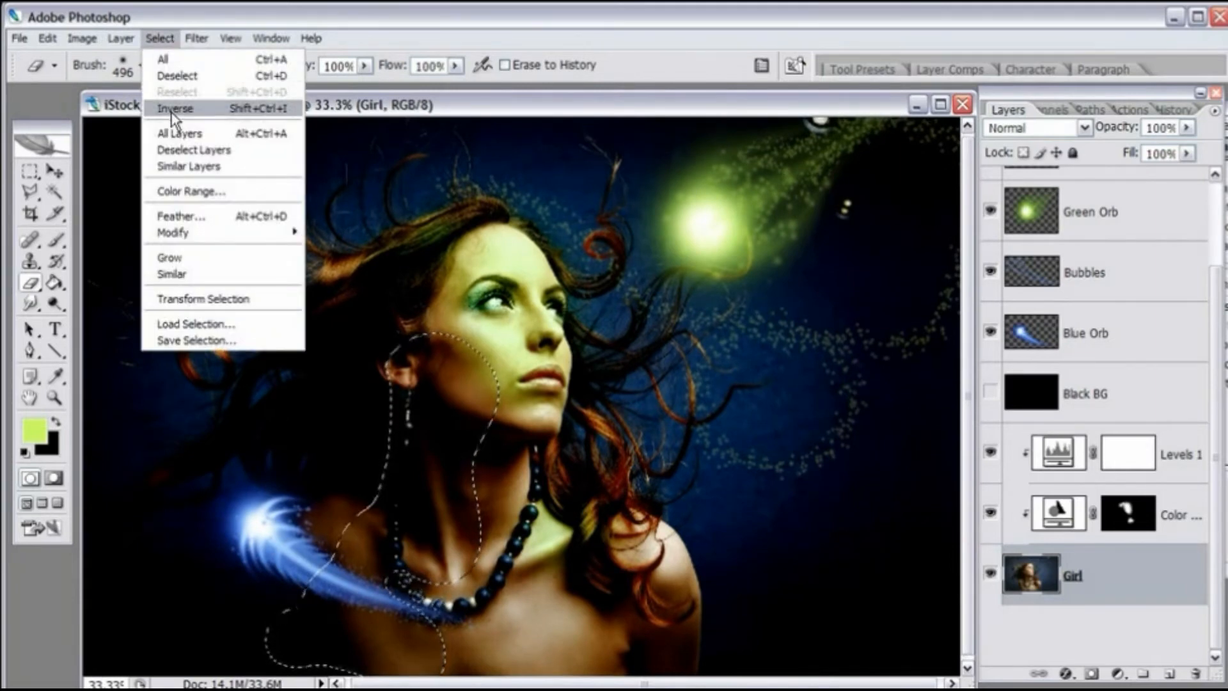
left_click(173, 16)
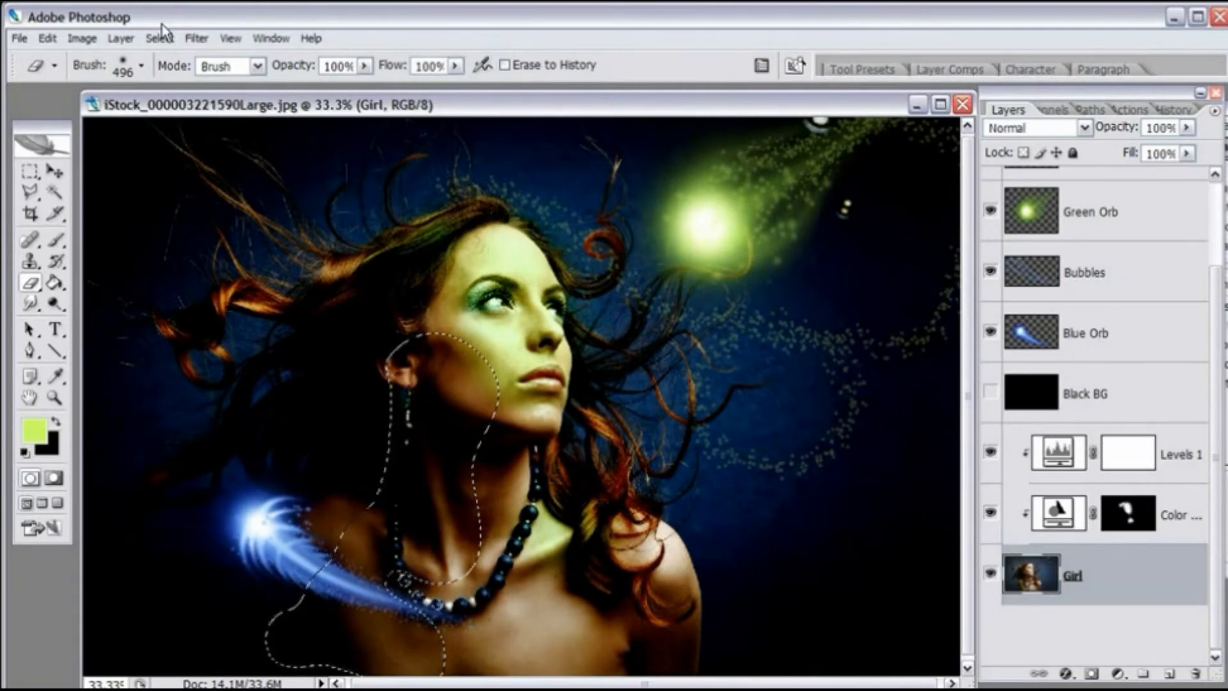
left_click(161, 37)
left_click(168, 106)
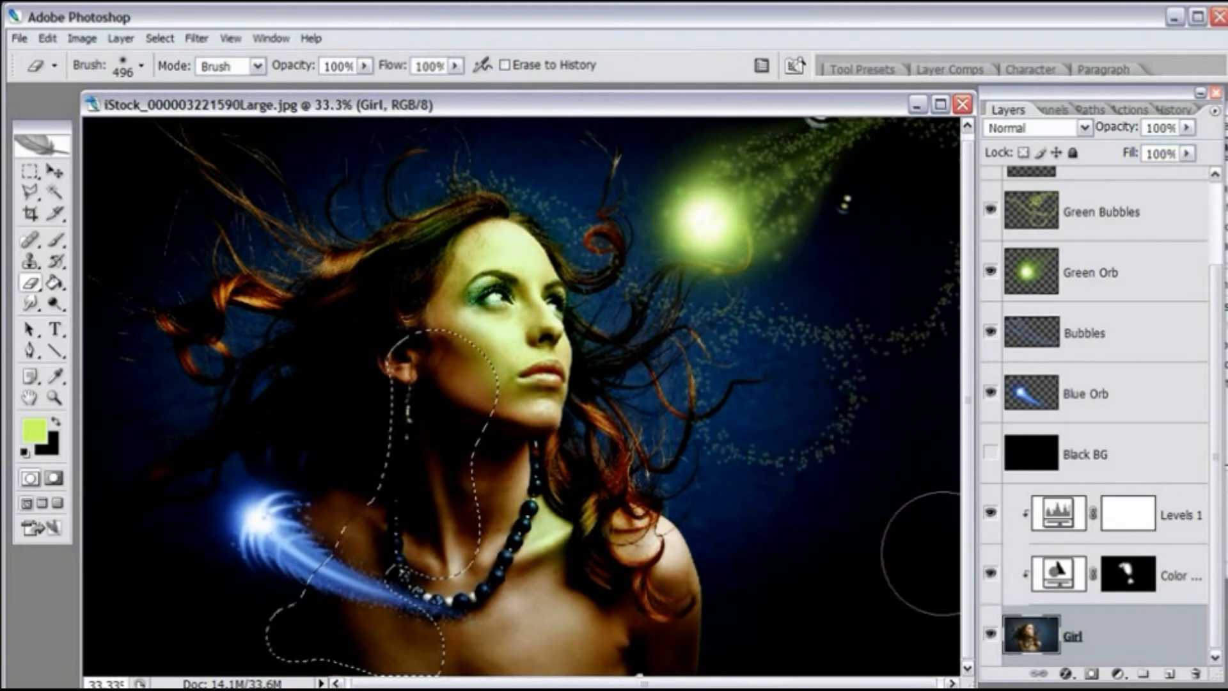
Step: Add a Hue/Saturation adjustment layer from the selection, clipped to the Girl layer
left_click(1116, 675)
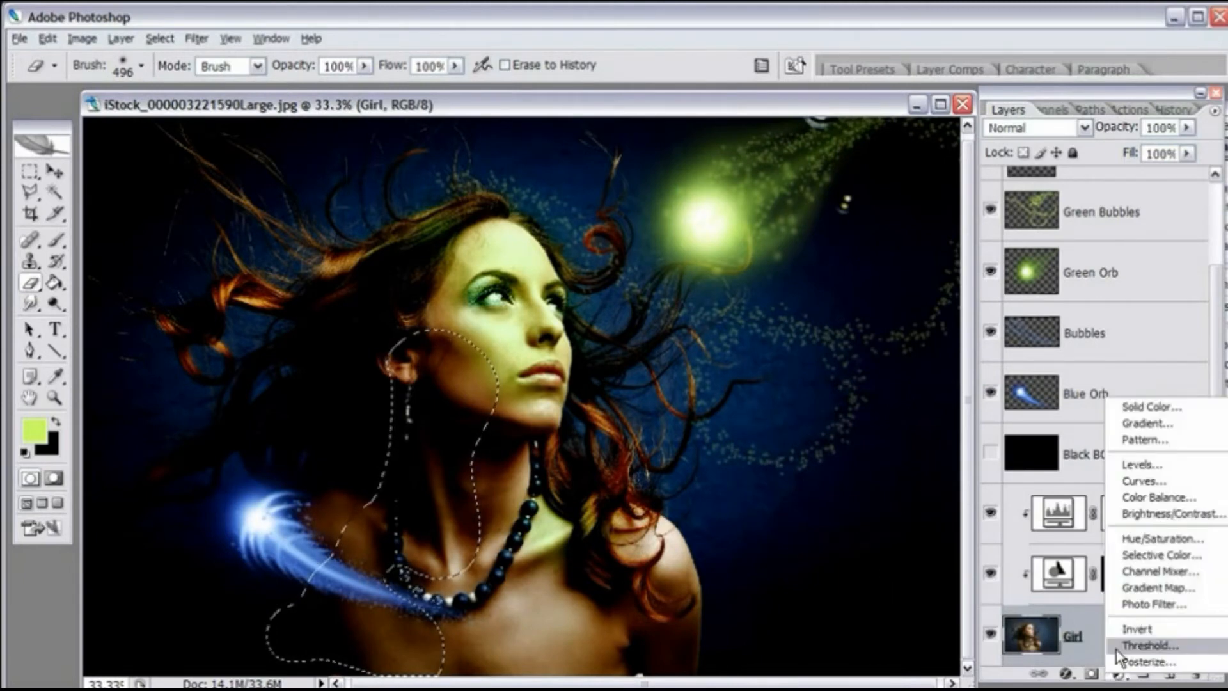
left_click(1137, 538, "alt")
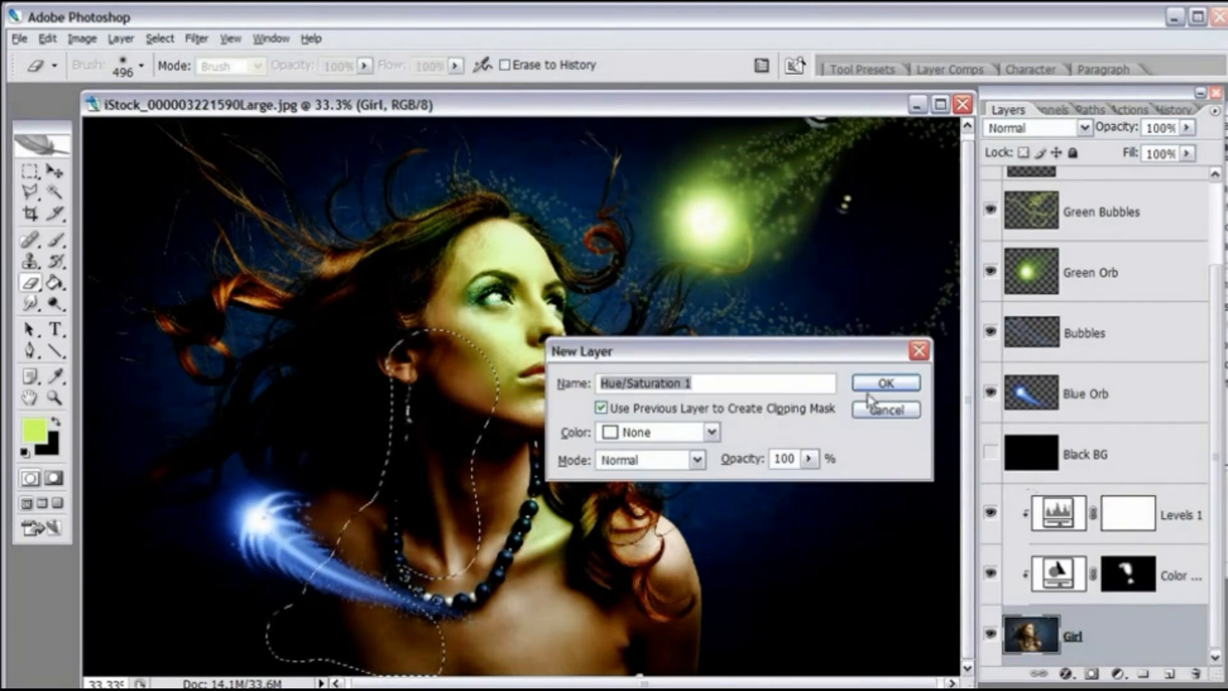
left_click(888, 384)
left_click_drag(918, 429, 878, 379)
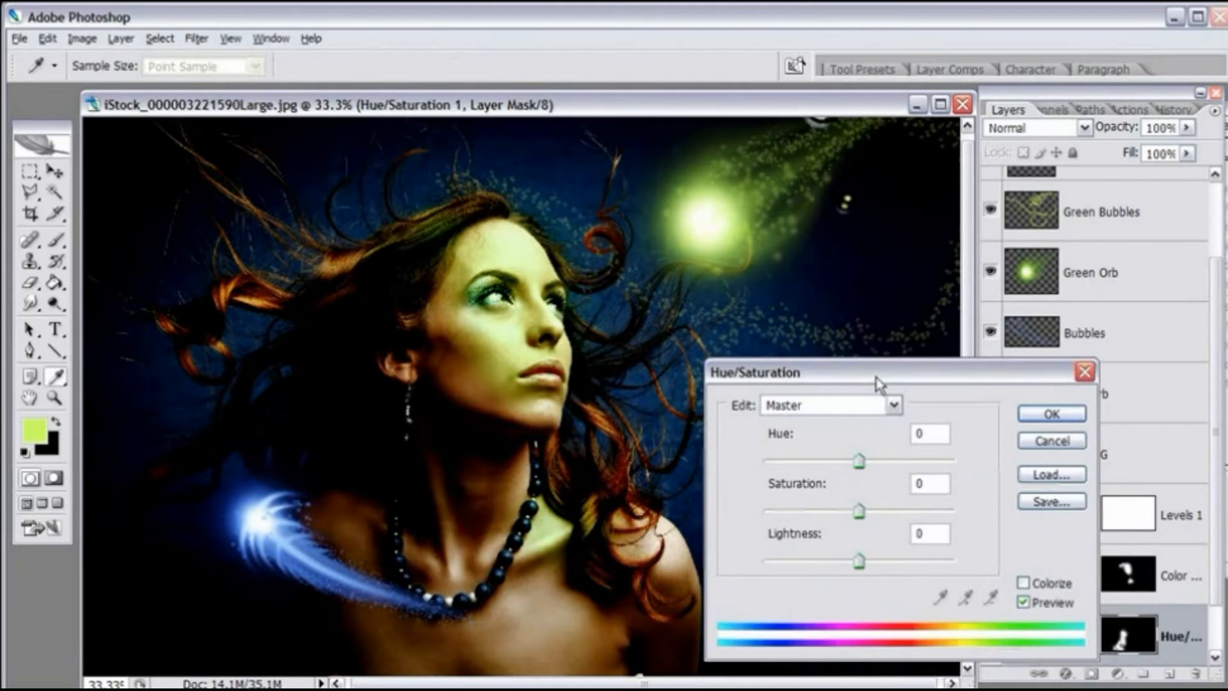
Step: Turn on Colorize and shift the hue to 194 to tint the selected skin blue
left_click(1024, 583)
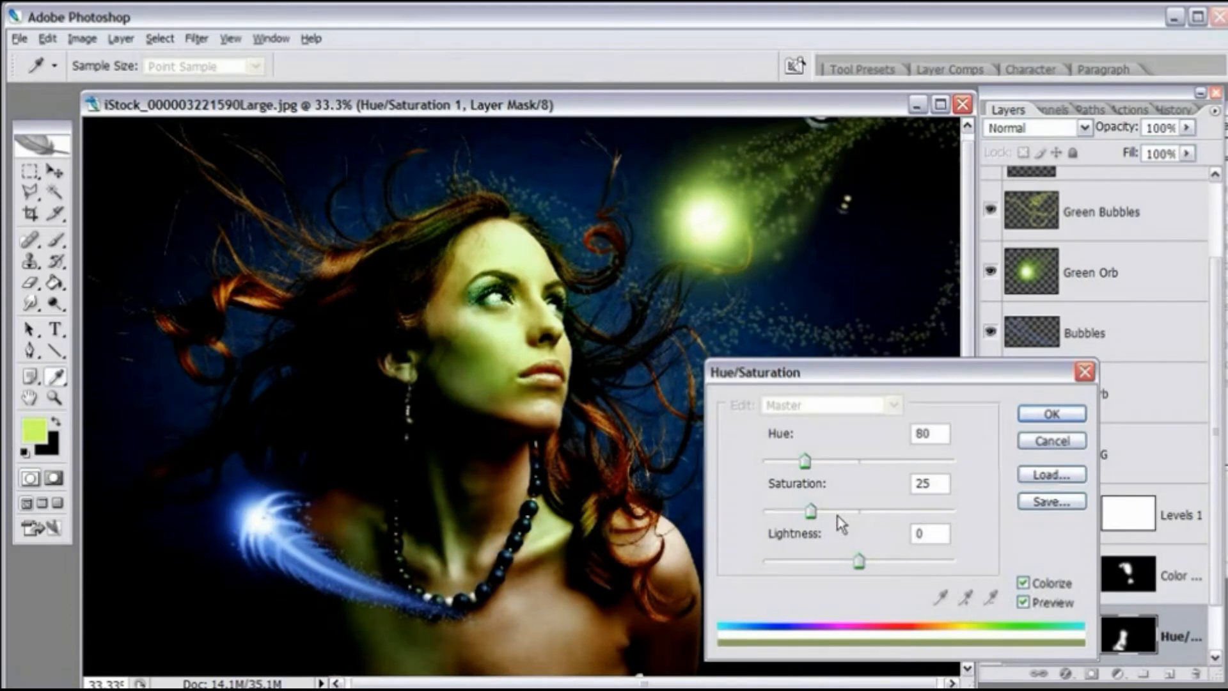
left_click_drag(805, 462, 832, 473)
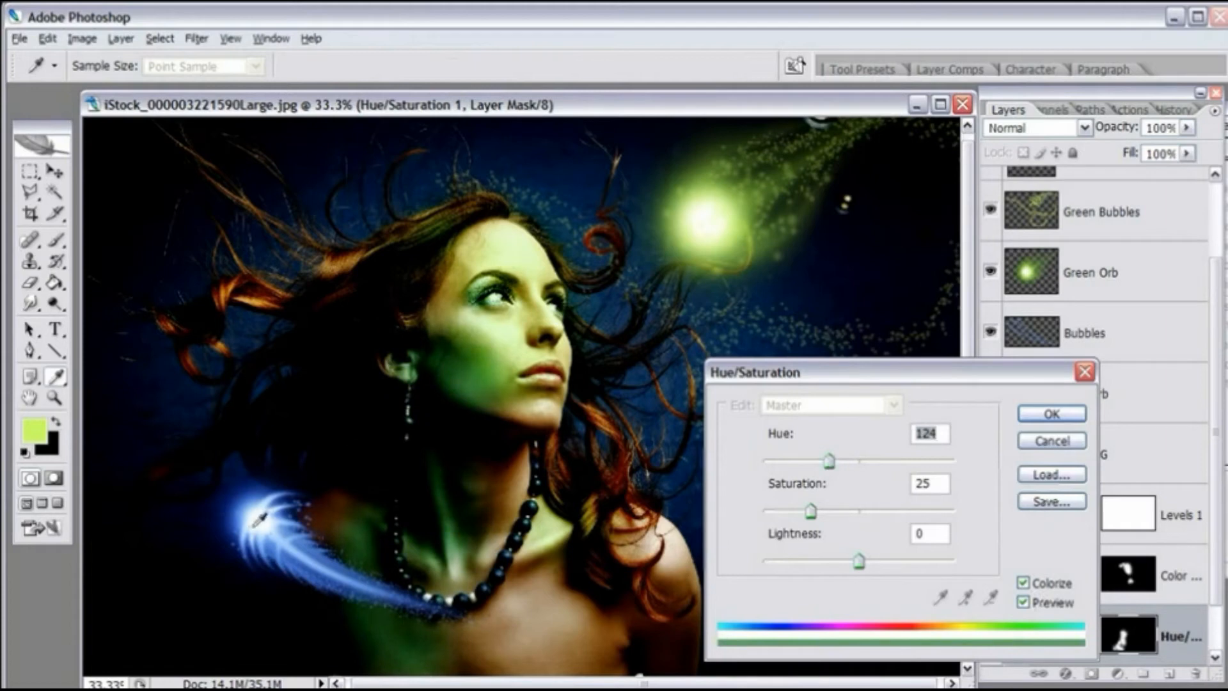
left_click_drag(830, 471, 876, 474)
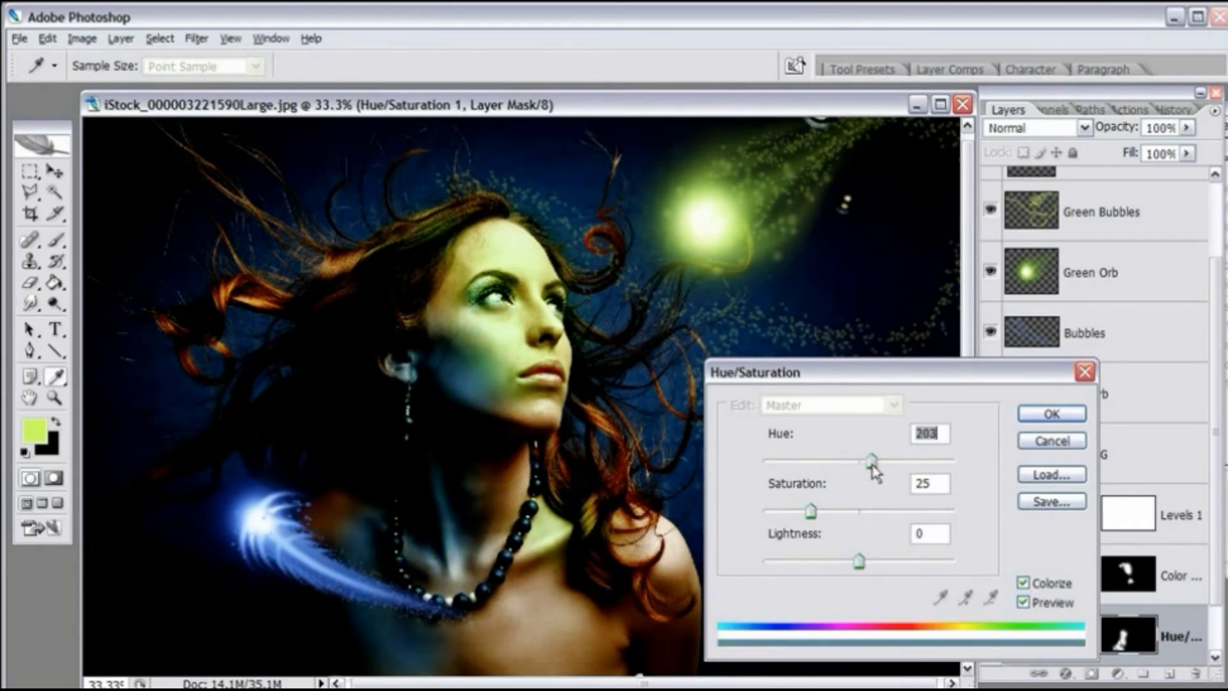
left_click_drag(874, 472, 868, 472)
Step: Match the tint to the blue orb with hue 211, saturation 38 and lightness +1, and apply the adjustment
left_click(230, 39)
left_click(256, 151)
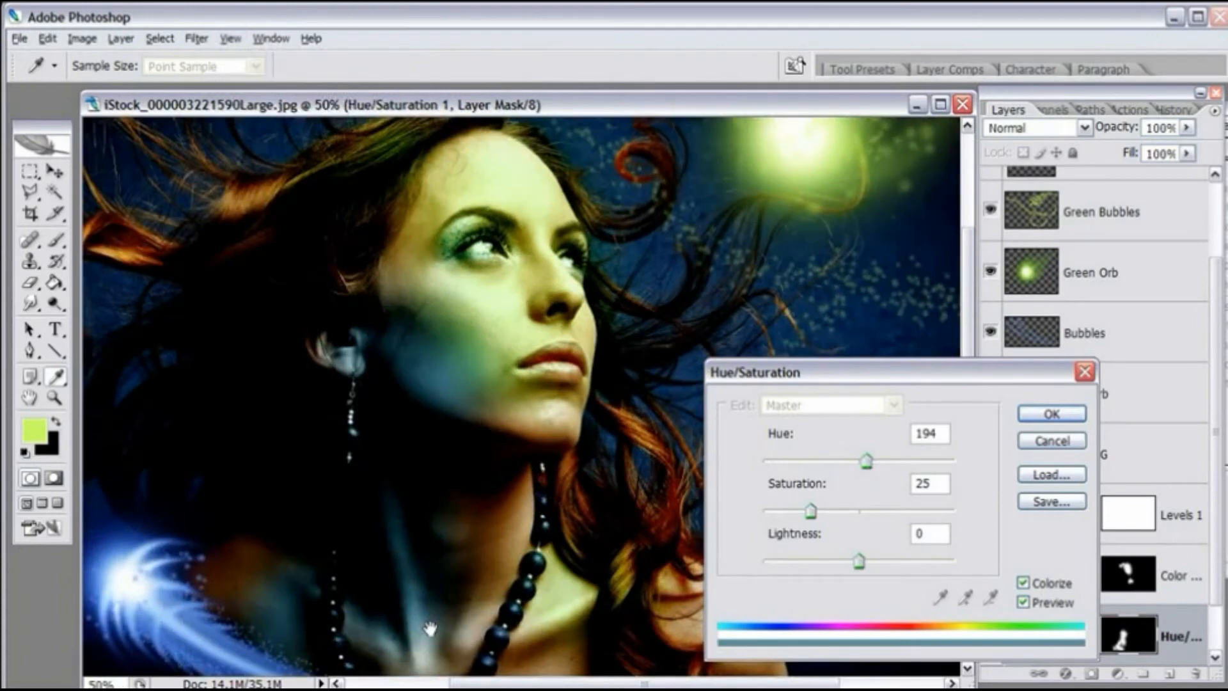
left_click_drag(368, 609, 444, 474)
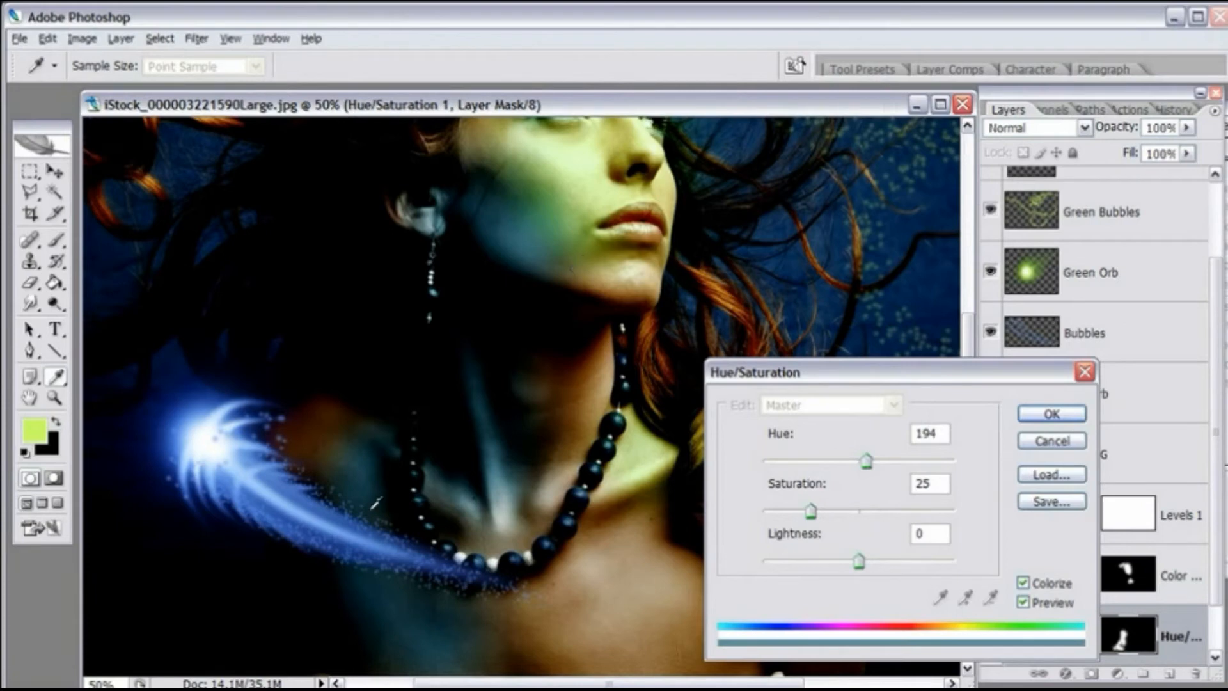
left_click_drag(866, 461, 880, 470)
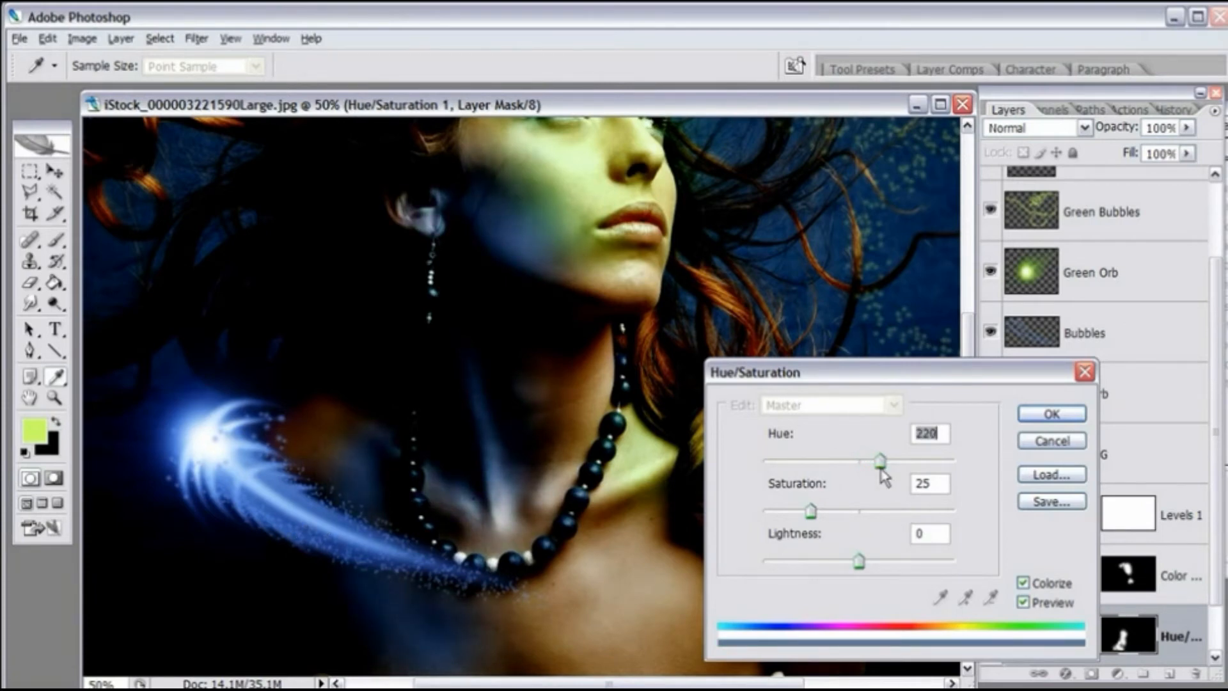
left_click_drag(881, 470, 878, 471)
mouse_move(865, 571)
left_mouse_down()
mouse_move(875, 566)
mouse_move(860, 563)
left_mouse_up()
mouse_move(811, 511)
left_mouse_down()
mouse_move(842, 512)
mouse_move(815, 515)
left_mouse_up()
left_click_drag(882, 462, 877, 461)
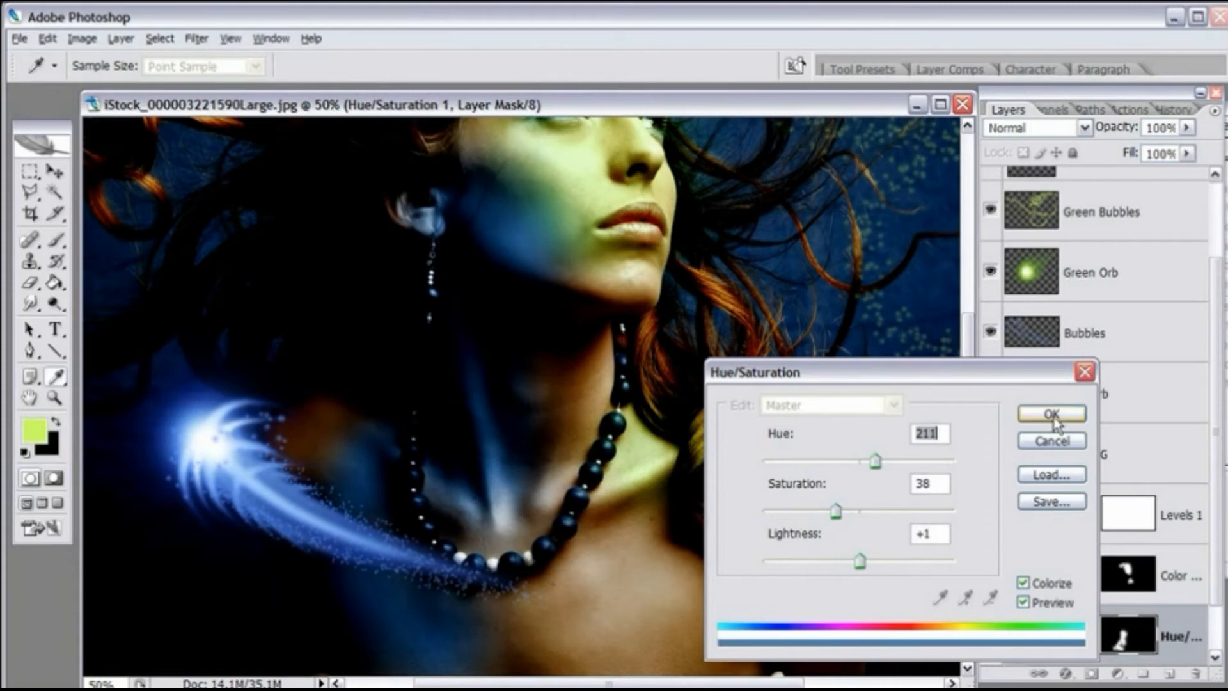
left_click(1053, 417)
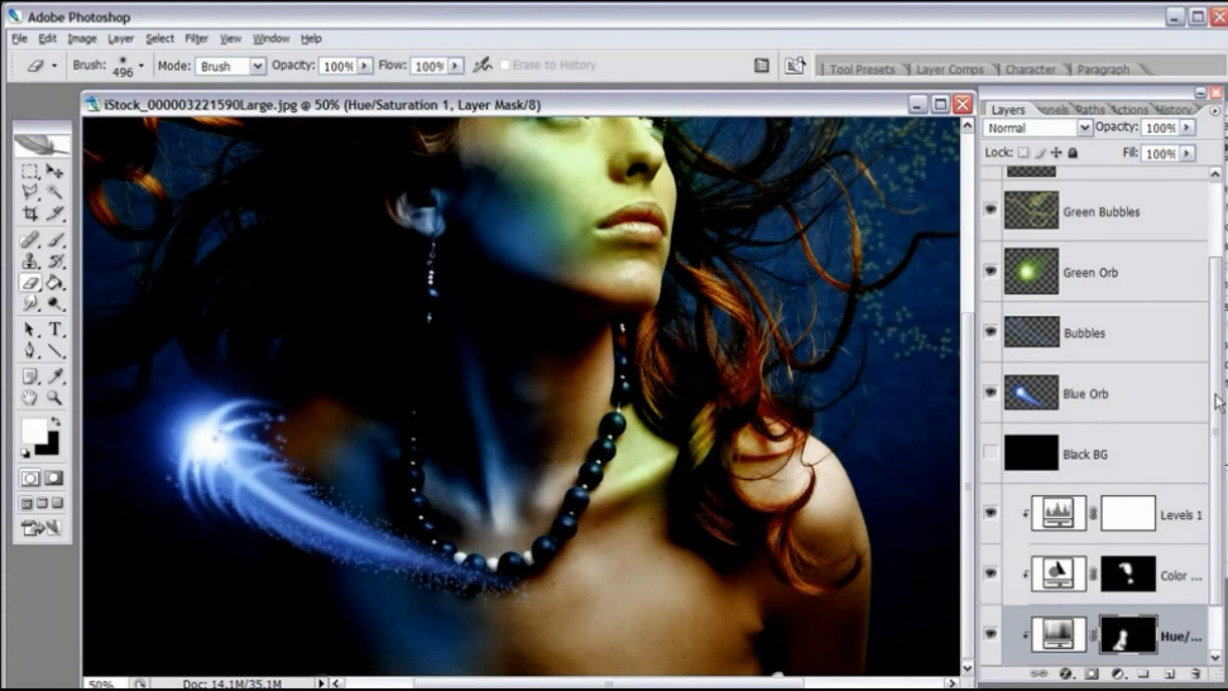
Step: Paint white on the Hue/Saturation layer mask over the base of the neck with the 445 px brush
scroll(1219, 403, "down", 1)
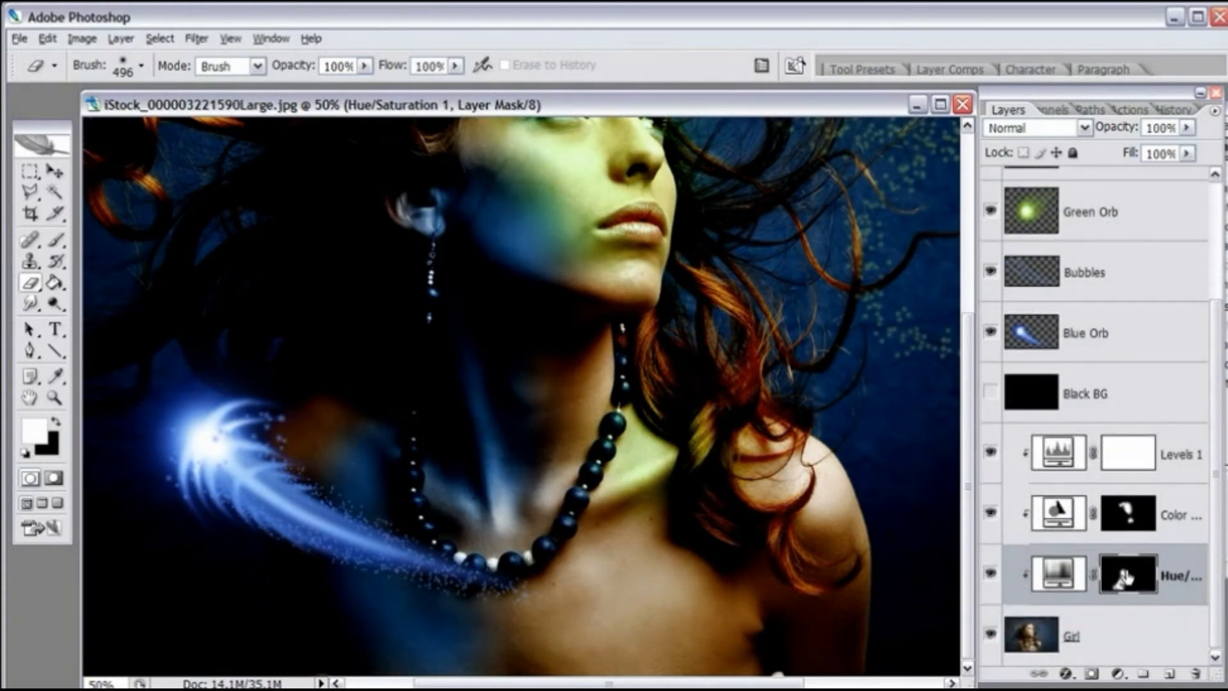
left_click(55, 241)
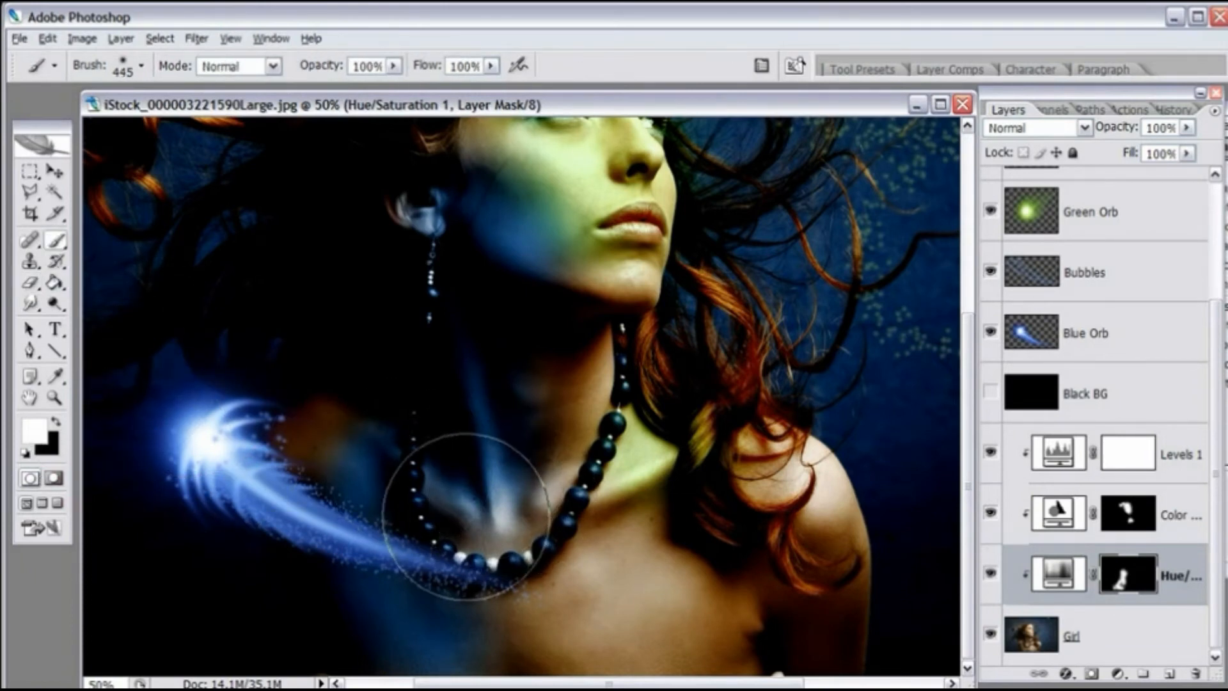
left_click(485, 471)
left_click(486, 478)
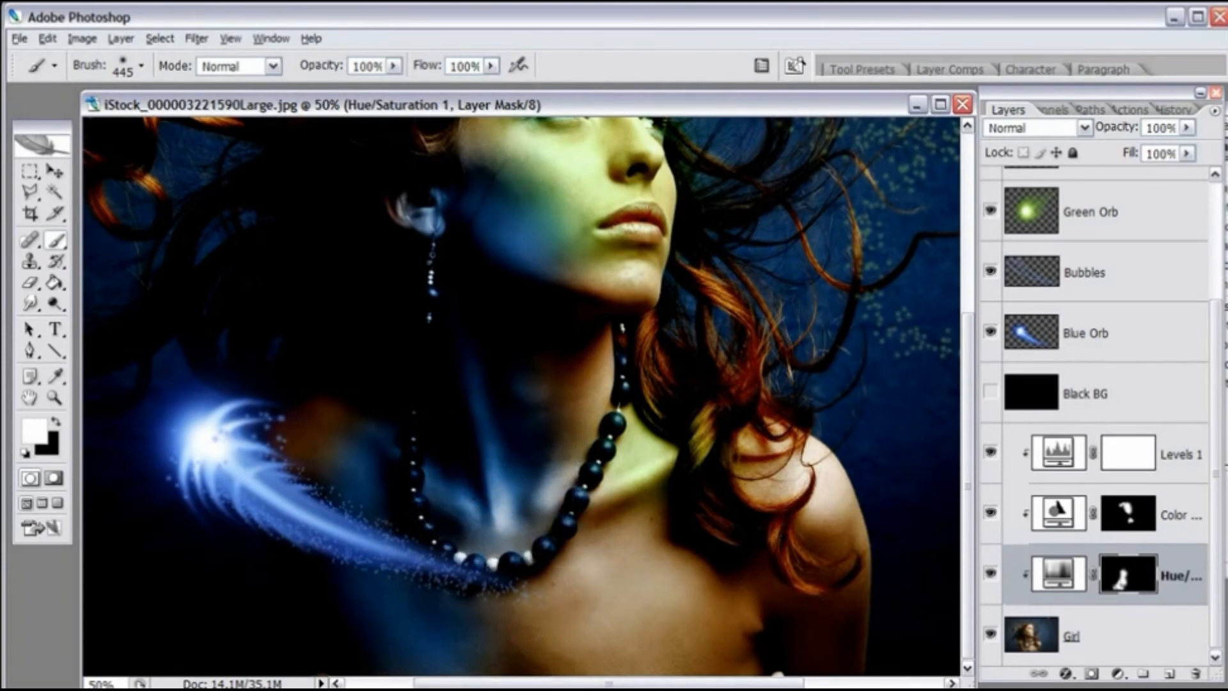
Step: Paint white on the Hue/Saturation mask over the lower chest and the shoulder beside the blue orb with the 445 px brush, and take up the Eraser
key("ctrl+minus")
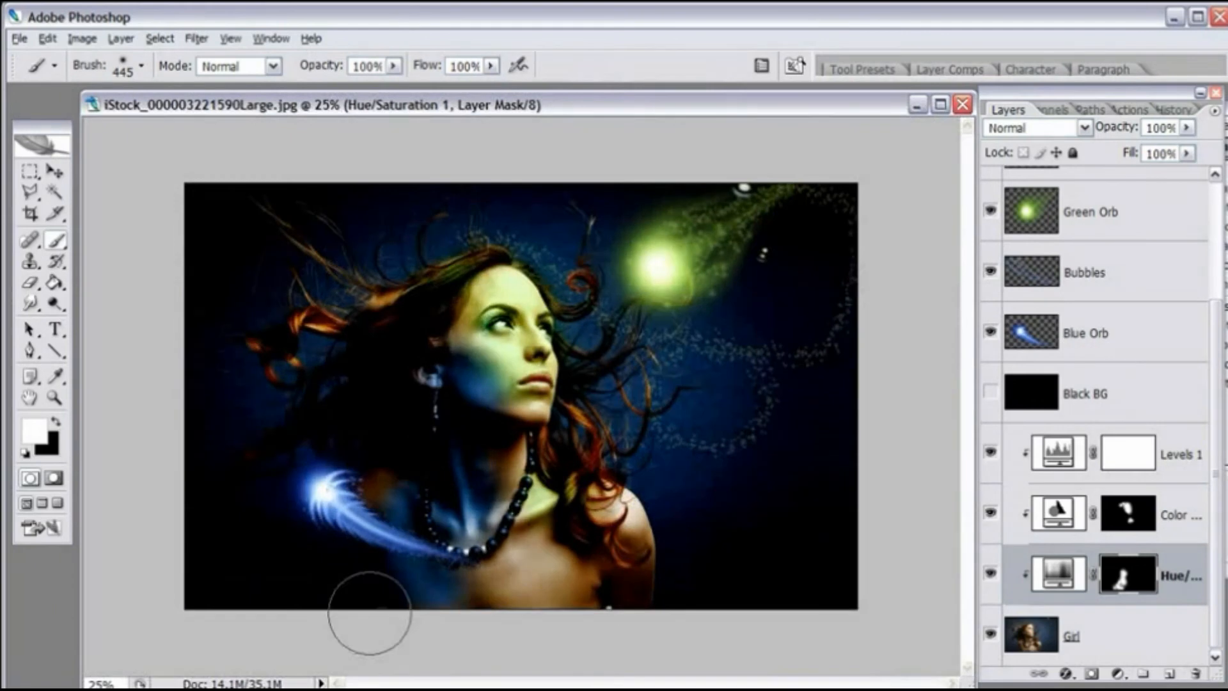
left_click_drag(447, 619, 359, 603)
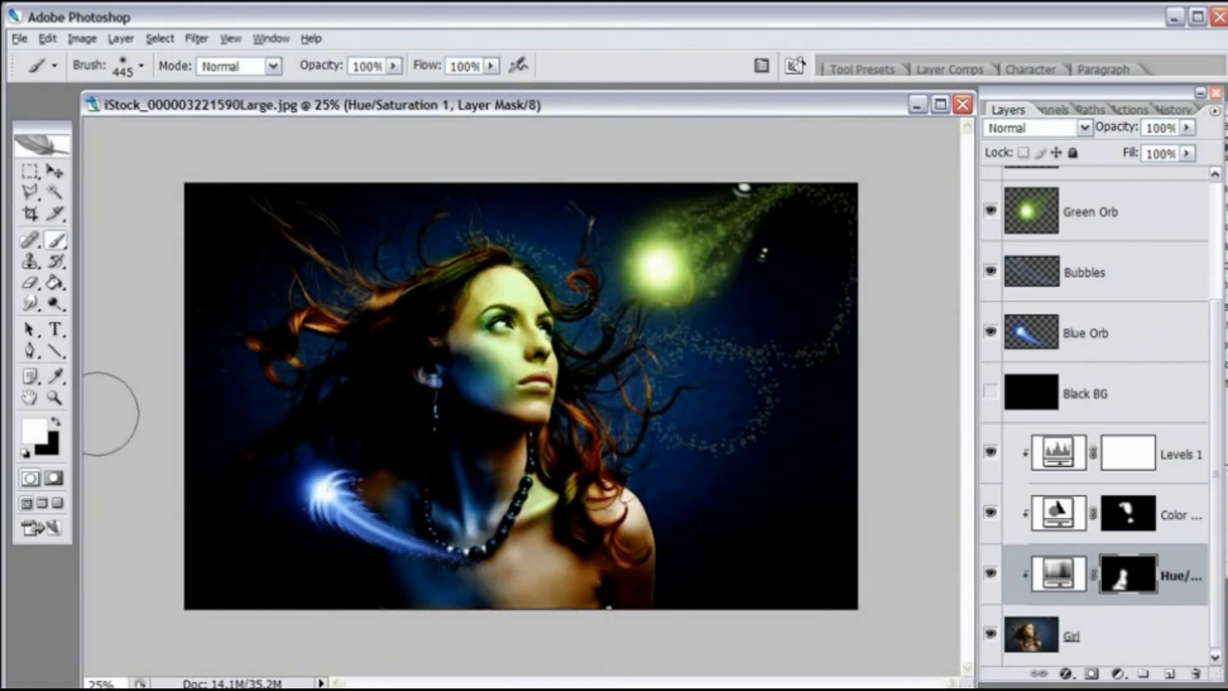
left_click(54, 397)
left_click(441, 611)
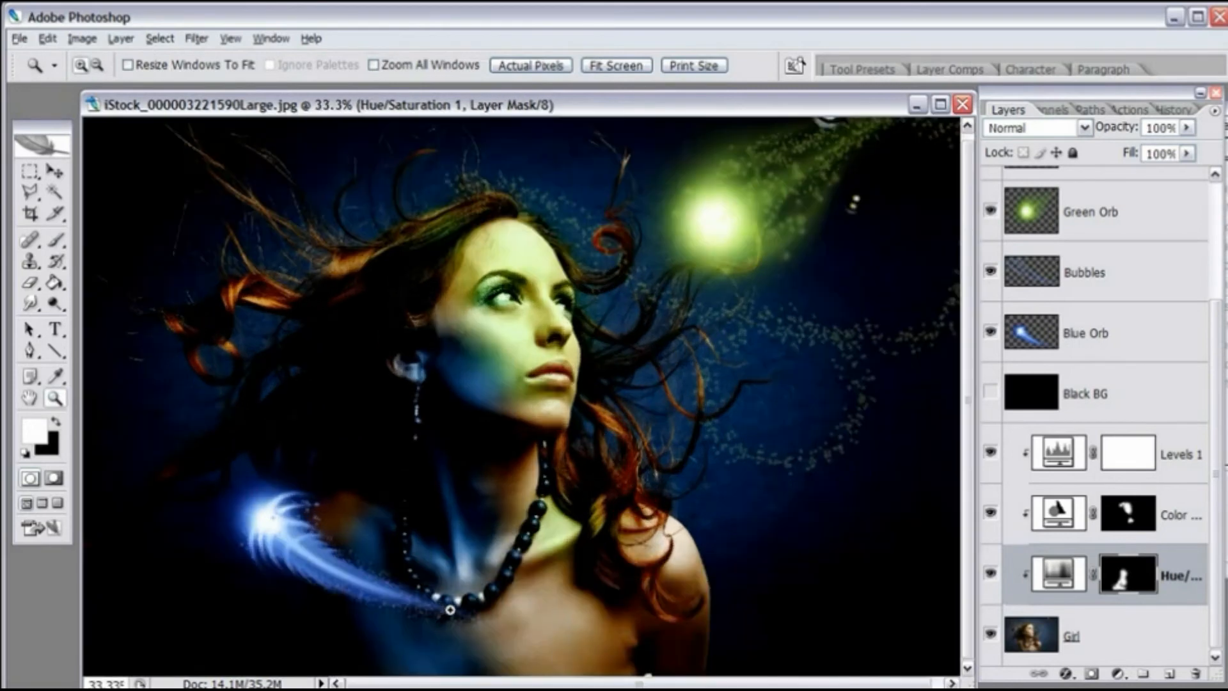
key("ctrl+minus")
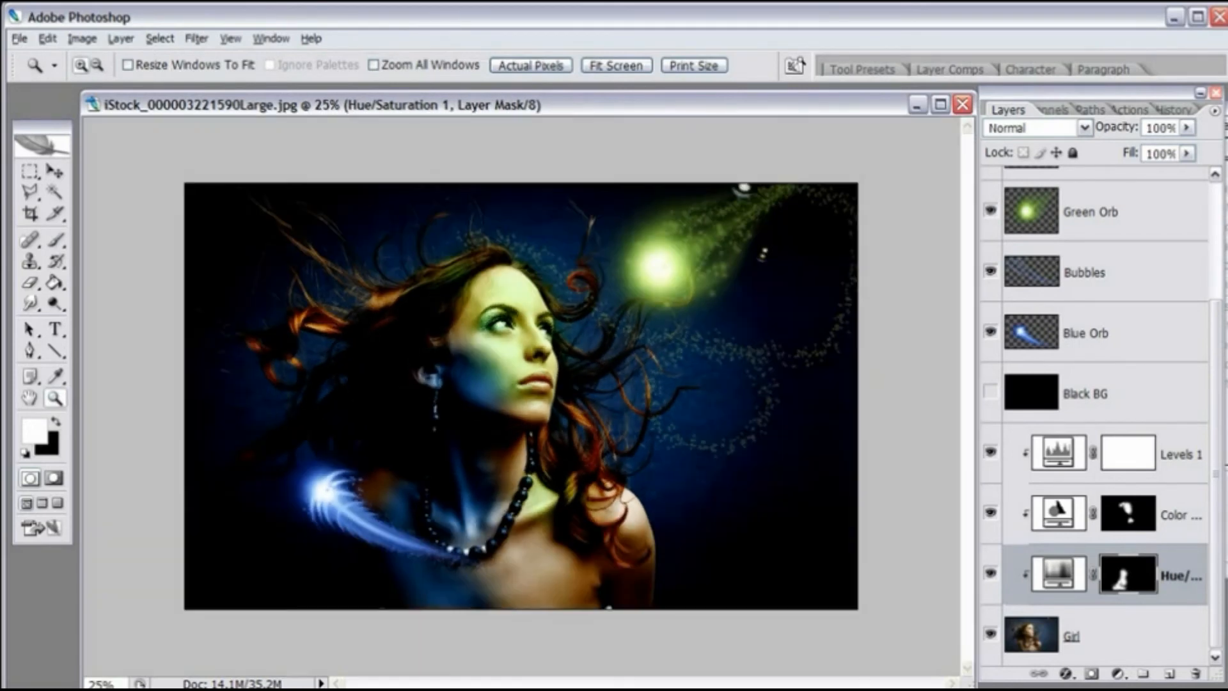
key("ctrl+minus")
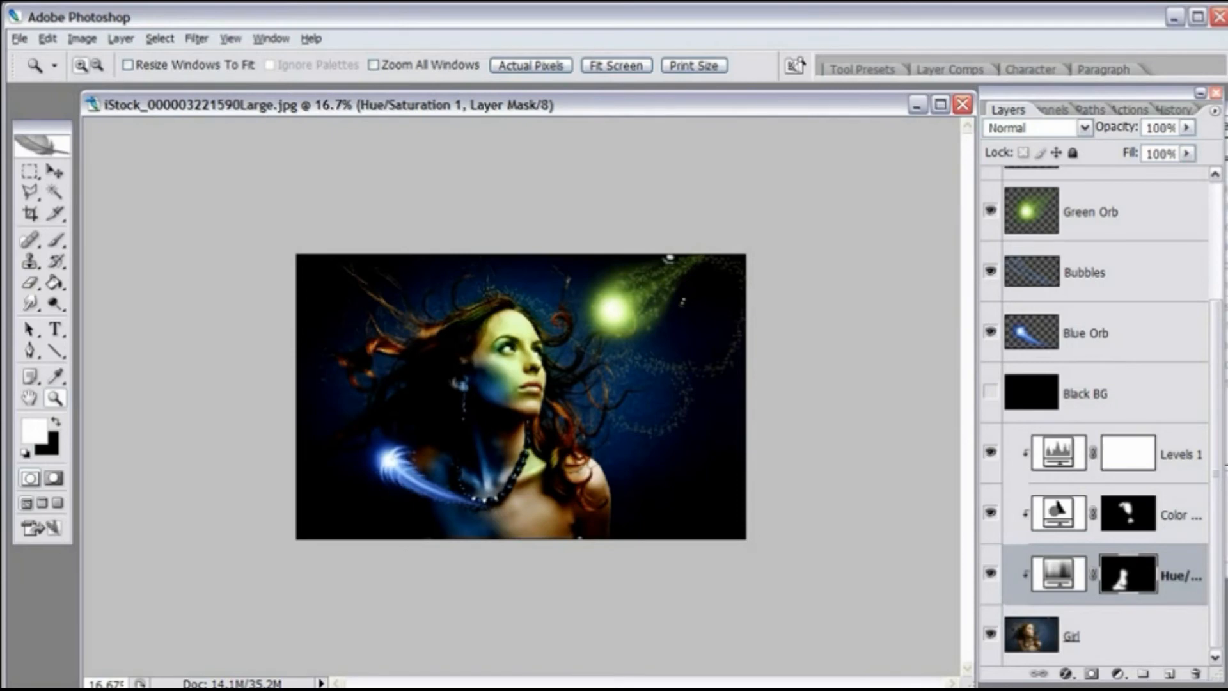
key("ctrl+plus")
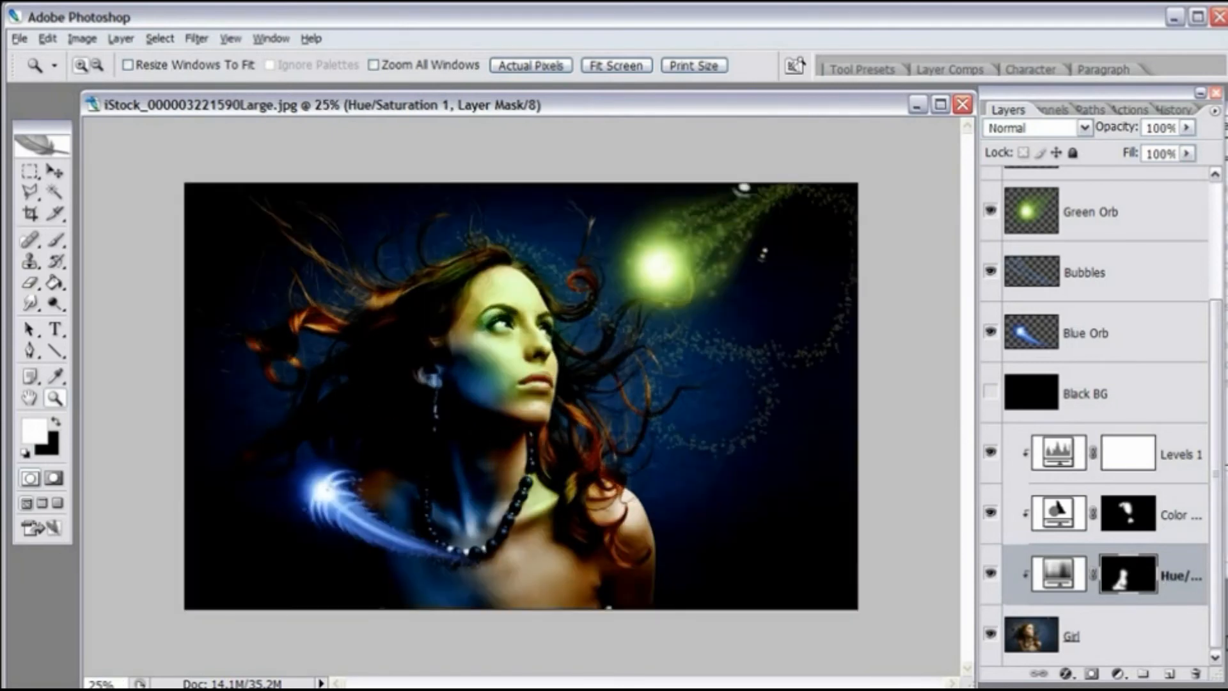
left_click(55, 172)
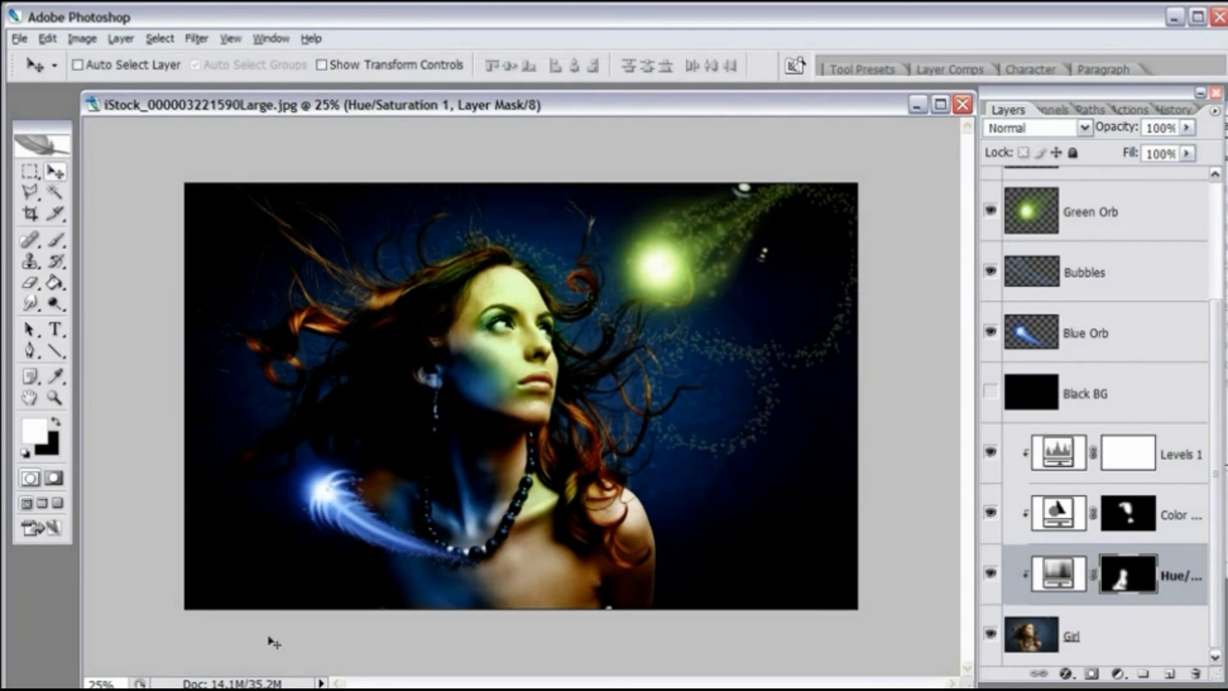
left_click(56, 241)
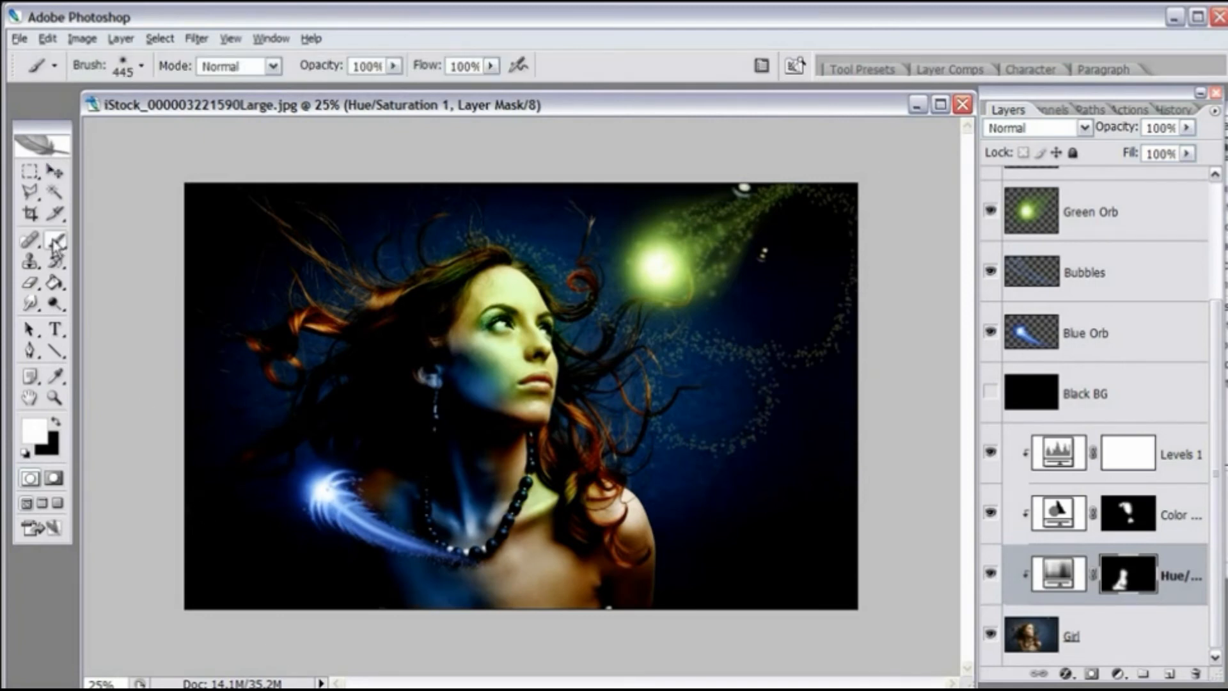
mouse_move(447, 584)
left_mouse_down()
mouse_move(497, 597)
mouse_move(466, 613)
mouse_move(396, 601)
left_mouse_up()
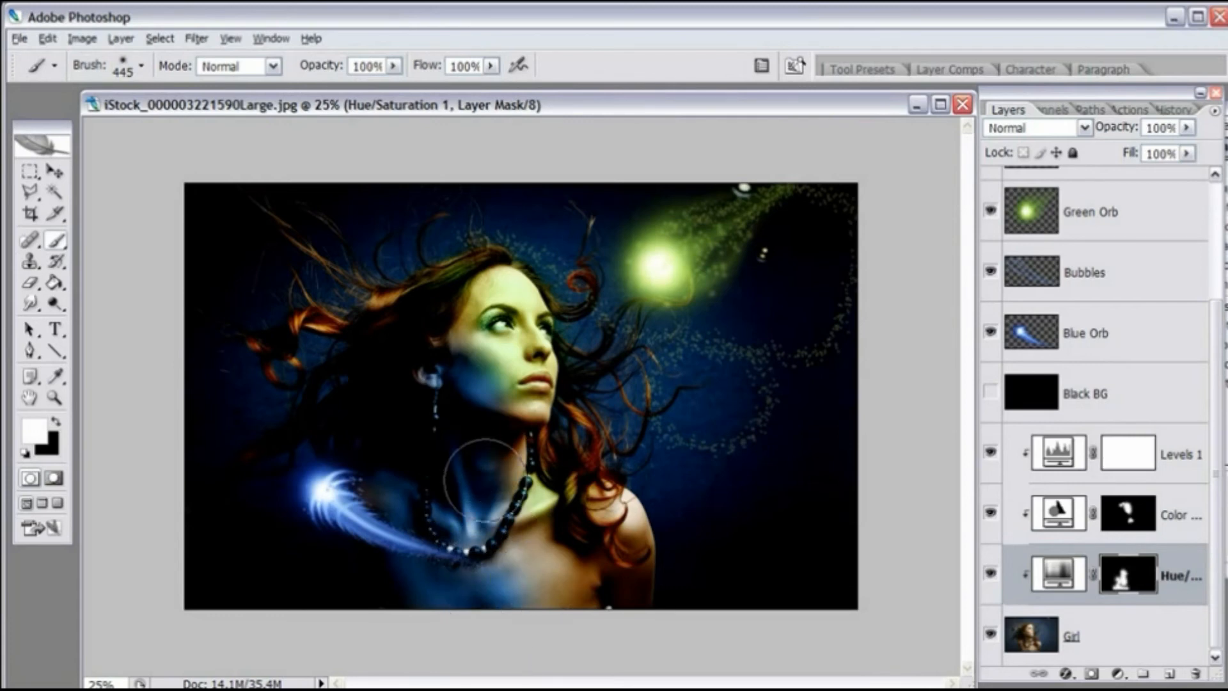
left_click(30, 282)
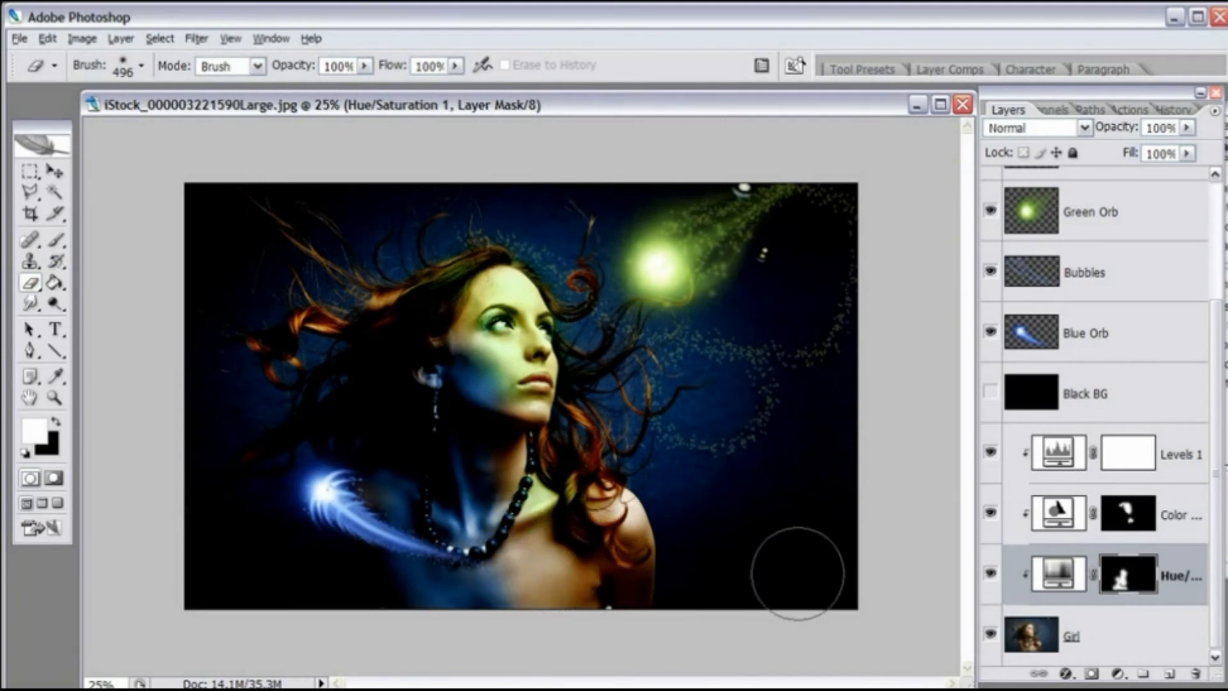
Step: Select the Bubbles and Blue Orb layers together and move the blue orb slightly up and inward, so its trail crosses the base of the neck
left_click(1106, 261, "shift")
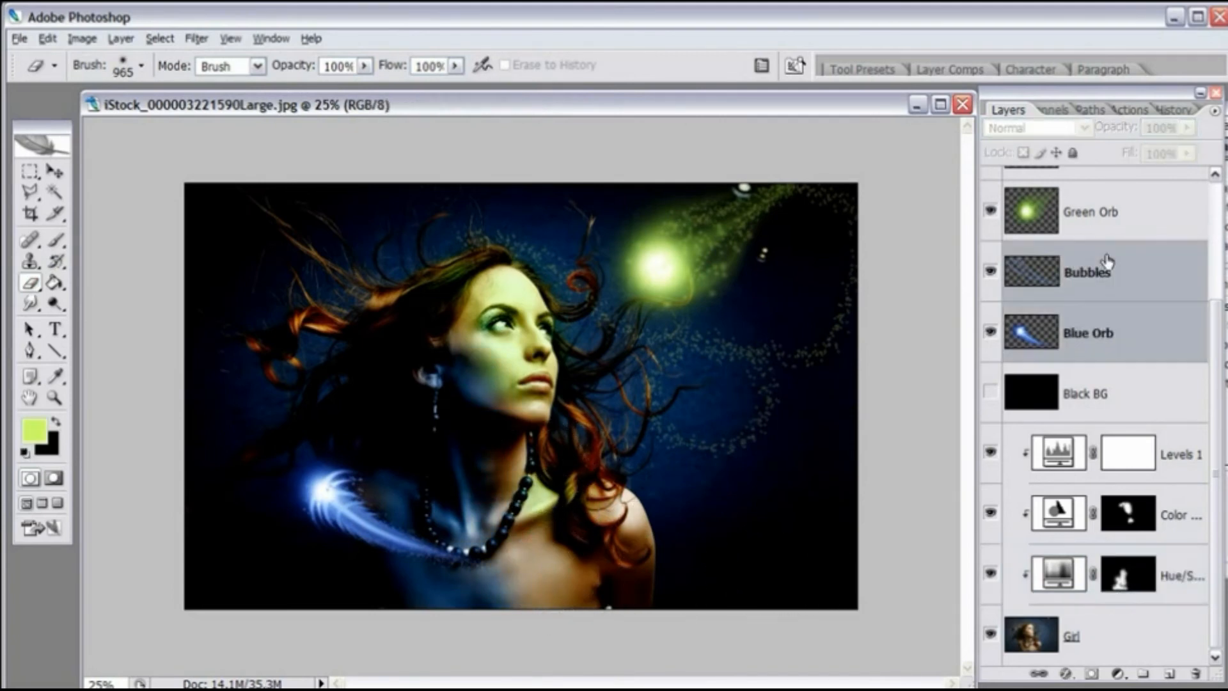
left_click(55, 171)
mouse_move(382, 321)
left_mouse_down()
mouse_move(405, 323)
mouse_move(405, 339)
mouse_move(399, 284)
left_mouse_up()
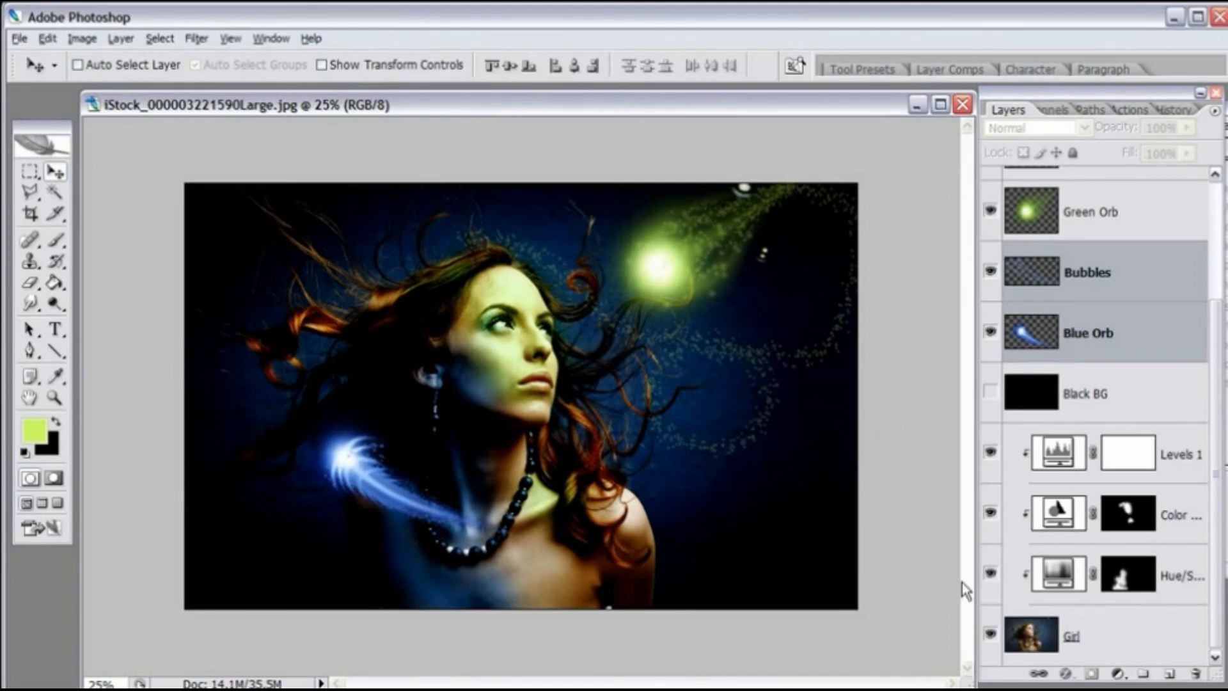
Step: Check the Color Balance tint by toggling its visibility, and paint white on its mask over the bare shoulder and curls with the 445 px brush
left_click(989, 515)
left_click(989, 514)
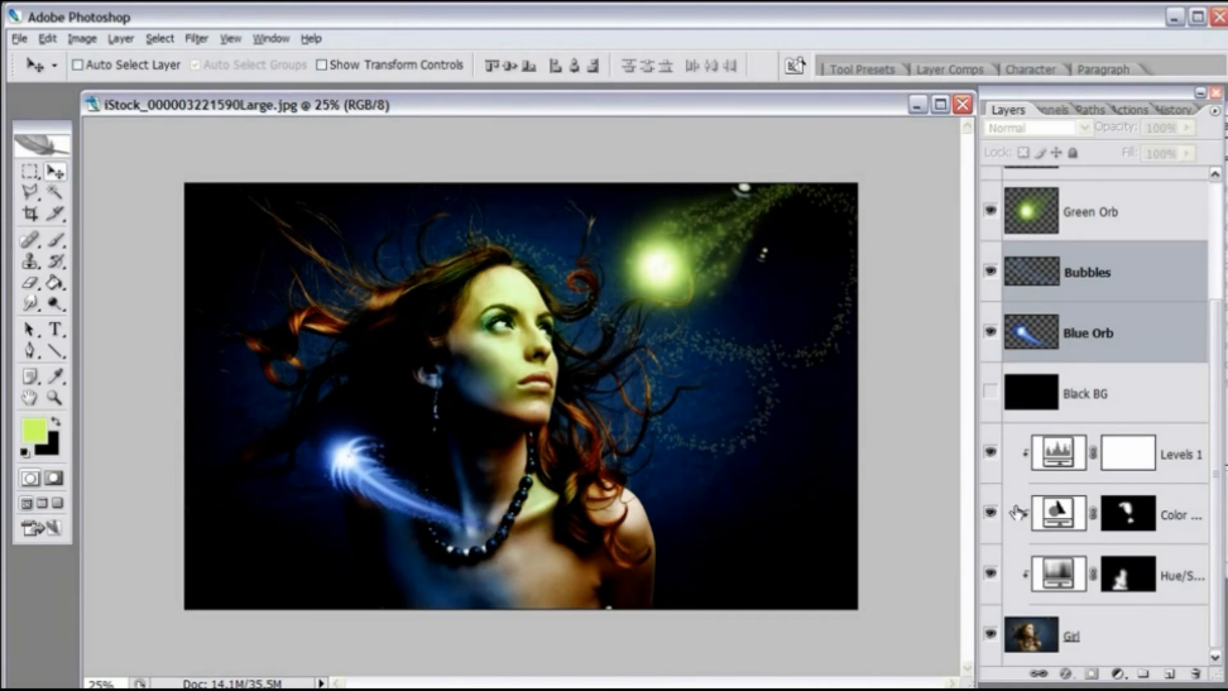
left_click(1131, 517)
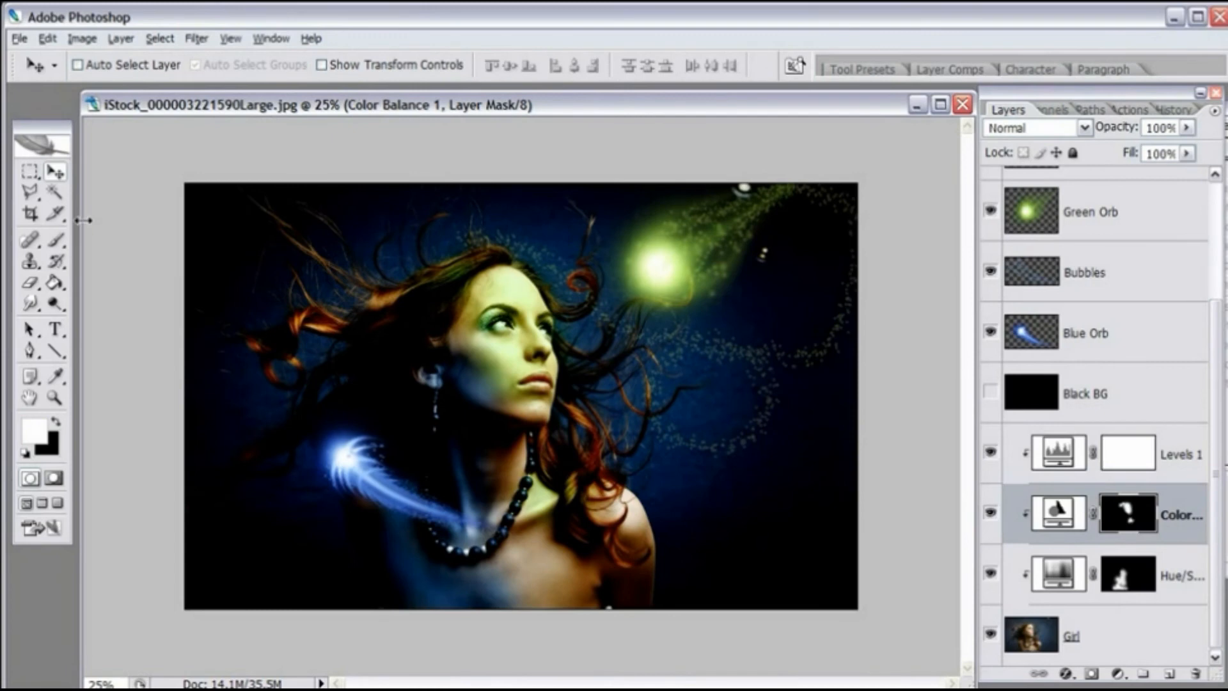
left_click(57, 240)
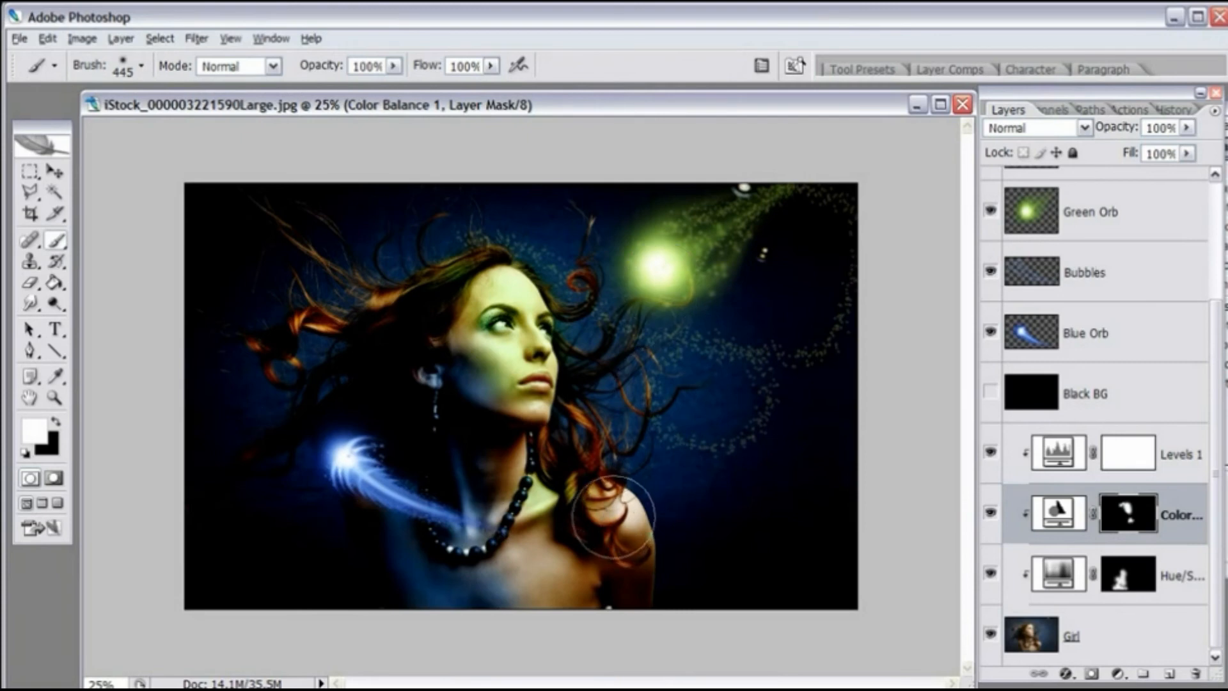
left_click_drag(604, 515, 624, 531)
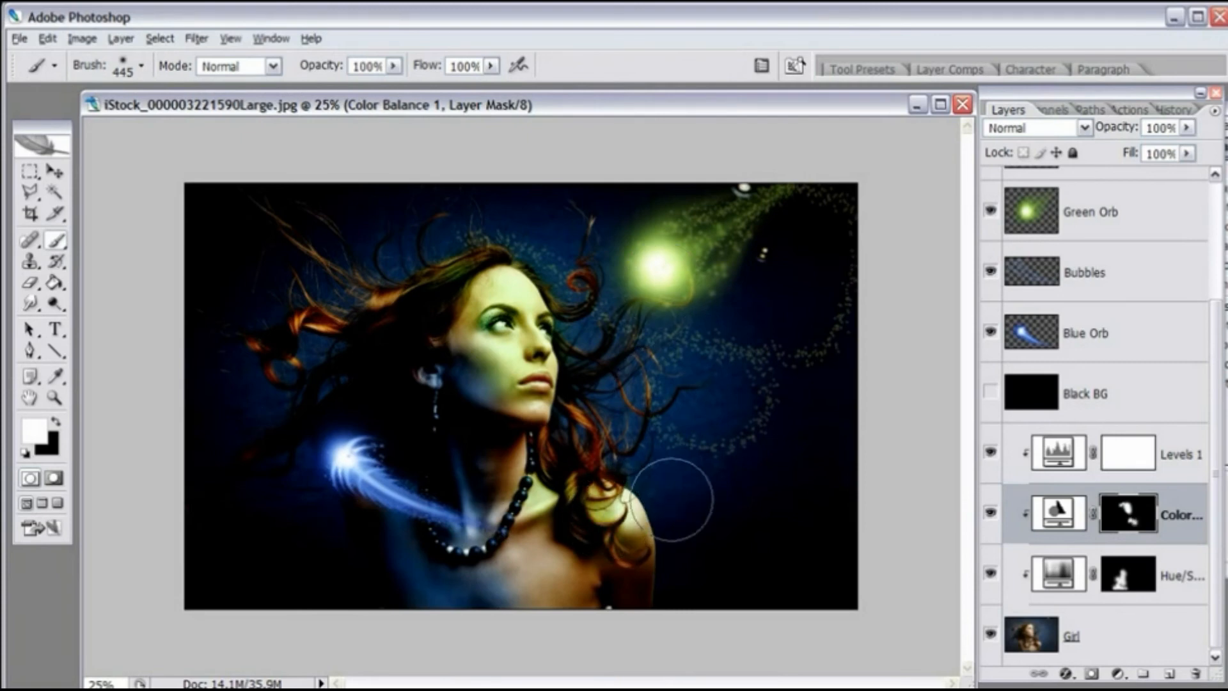
Step: Reduce the brush to 167 px and paint white on the Color Balance mask over the shoulder, the collarbone and the hair above the forehead
right_click(710, 386)
left_click(861, 430)
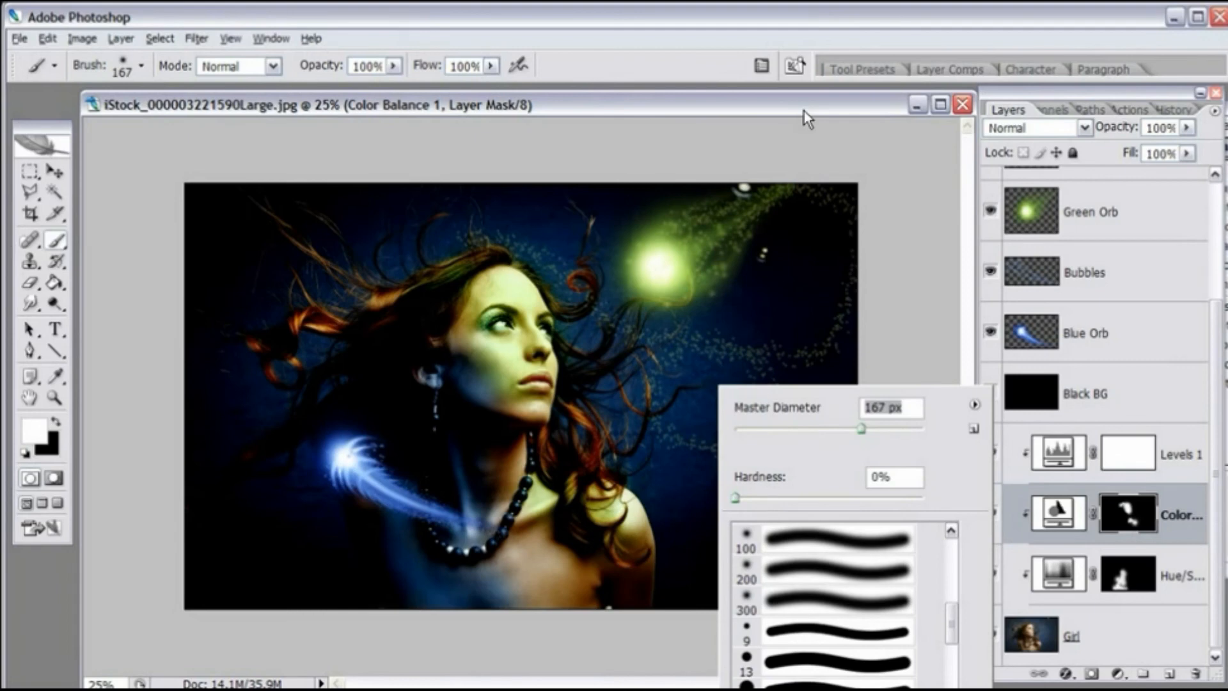
left_click(804, 108)
mouse_move(639, 521)
left_mouse_down()
mouse_move(624, 501)
mouse_move(630, 522)
left_mouse_up()
left_click_drag(551, 504, 522, 523)
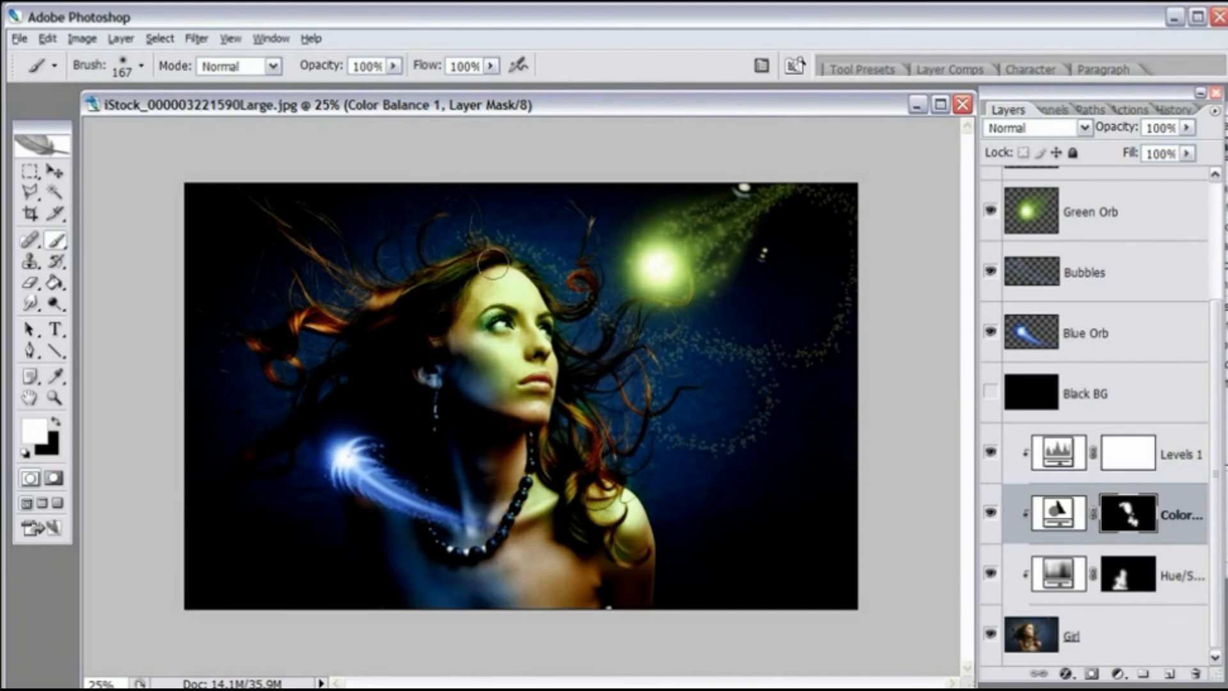
left_click_drag(386, 297, 455, 272)
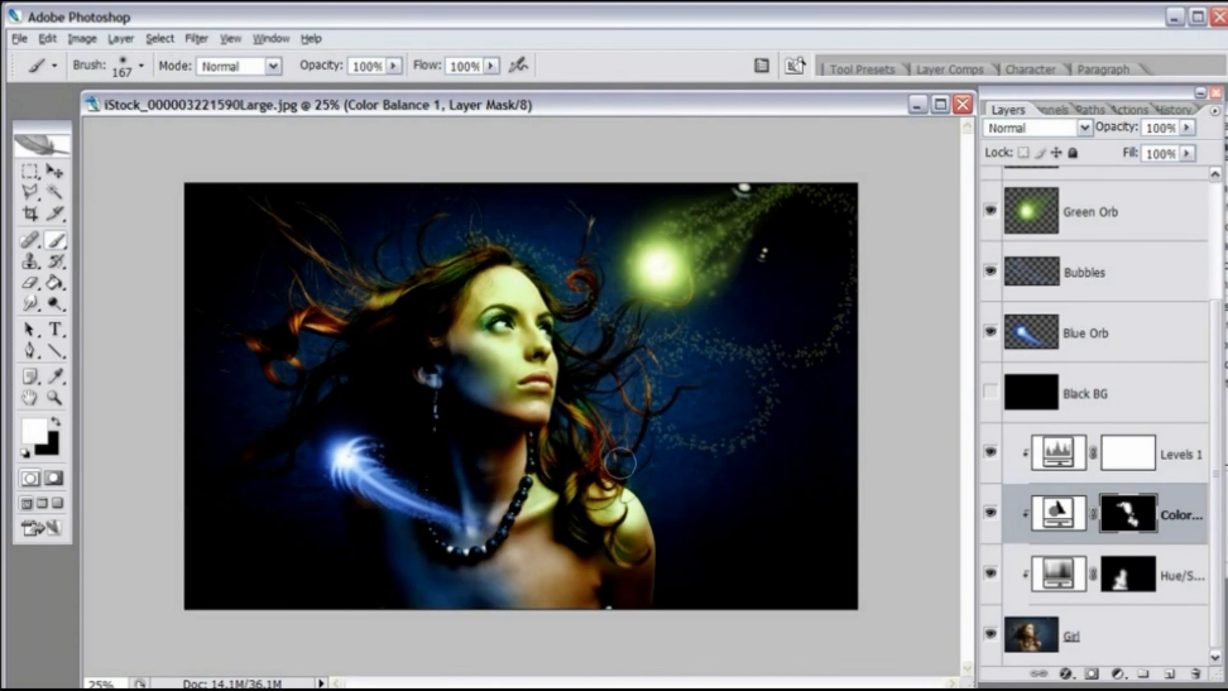
Step: Set the brush to a 30 px diameter with 0% hardness for detail painting around the necklace on the Color Balance mask
left_click(55, 397)
left_click(558, 419)
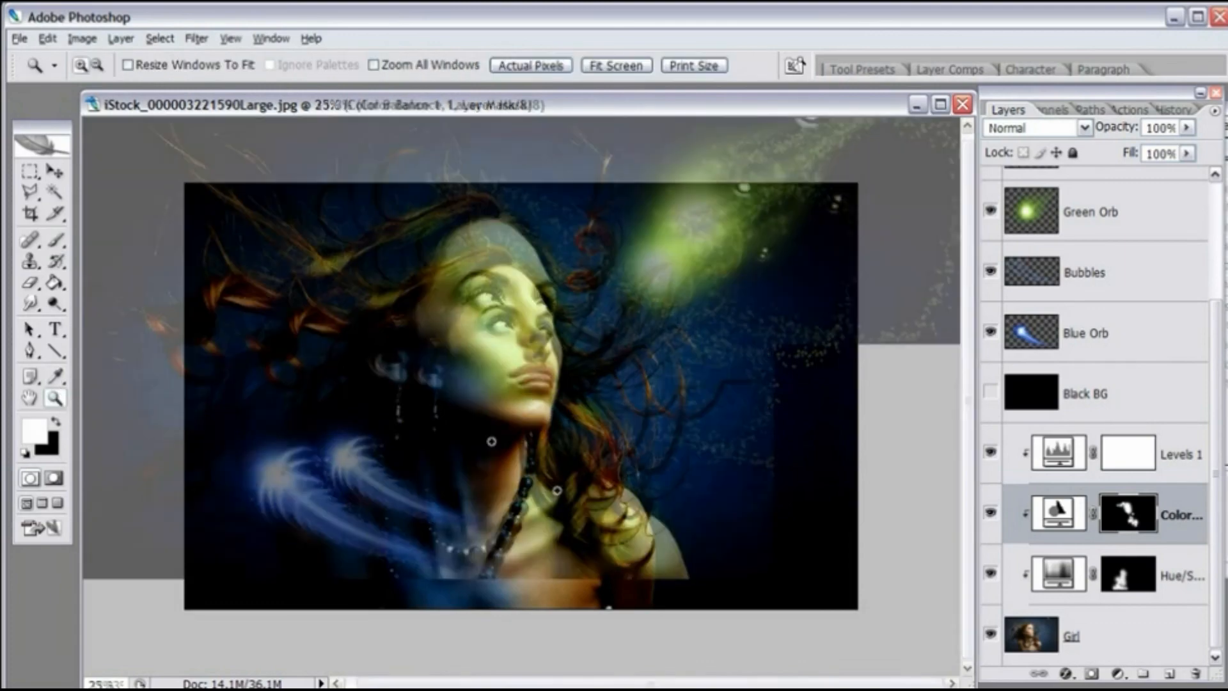
left_click(523, 557)
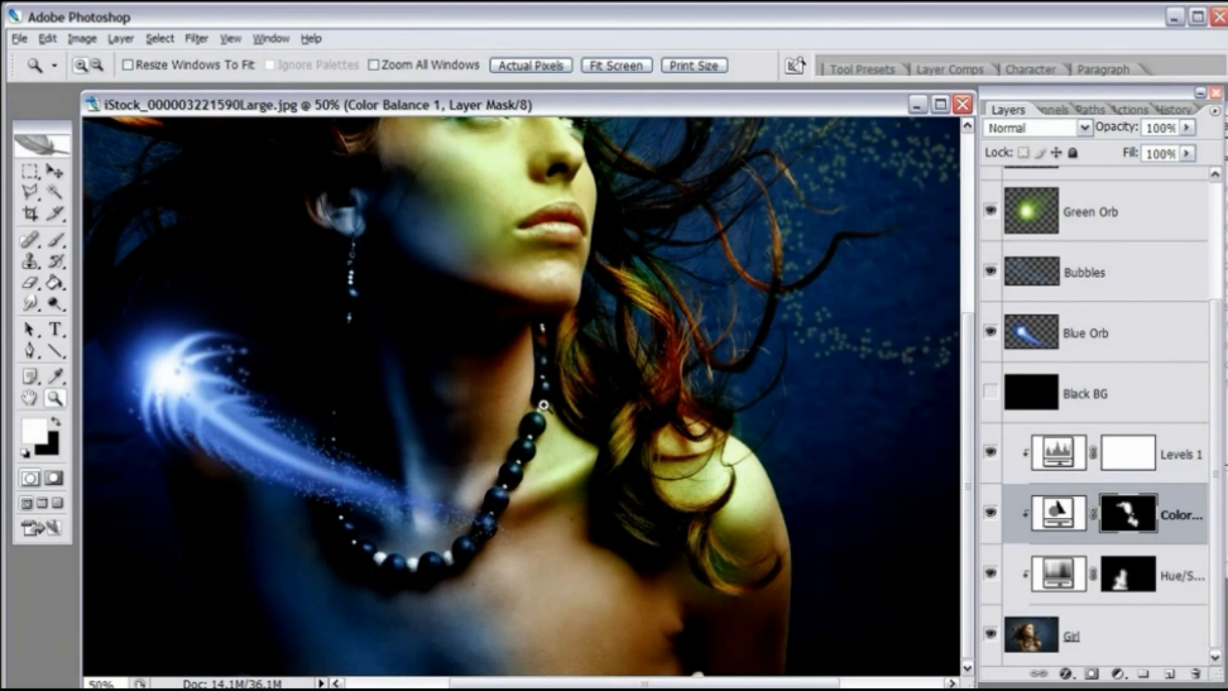
right_click(596, 391)
left_click(600, 114)
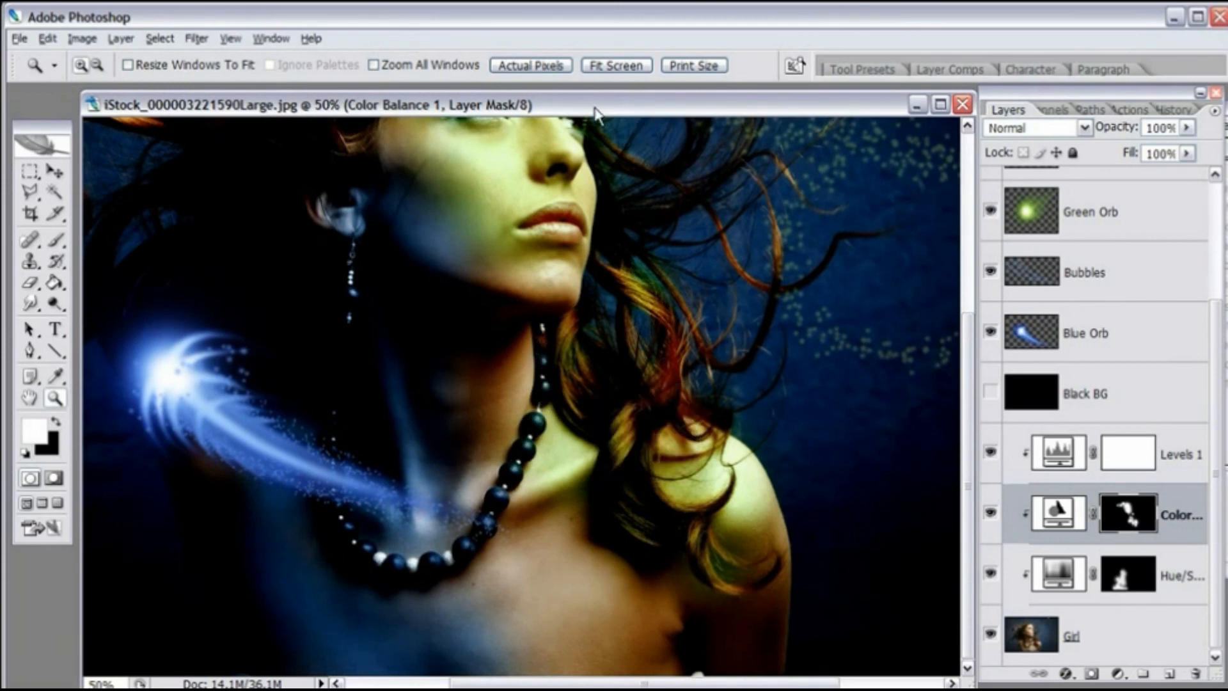
left_click(56, 241)
right_click(638, 417)
left_click(700, 462)
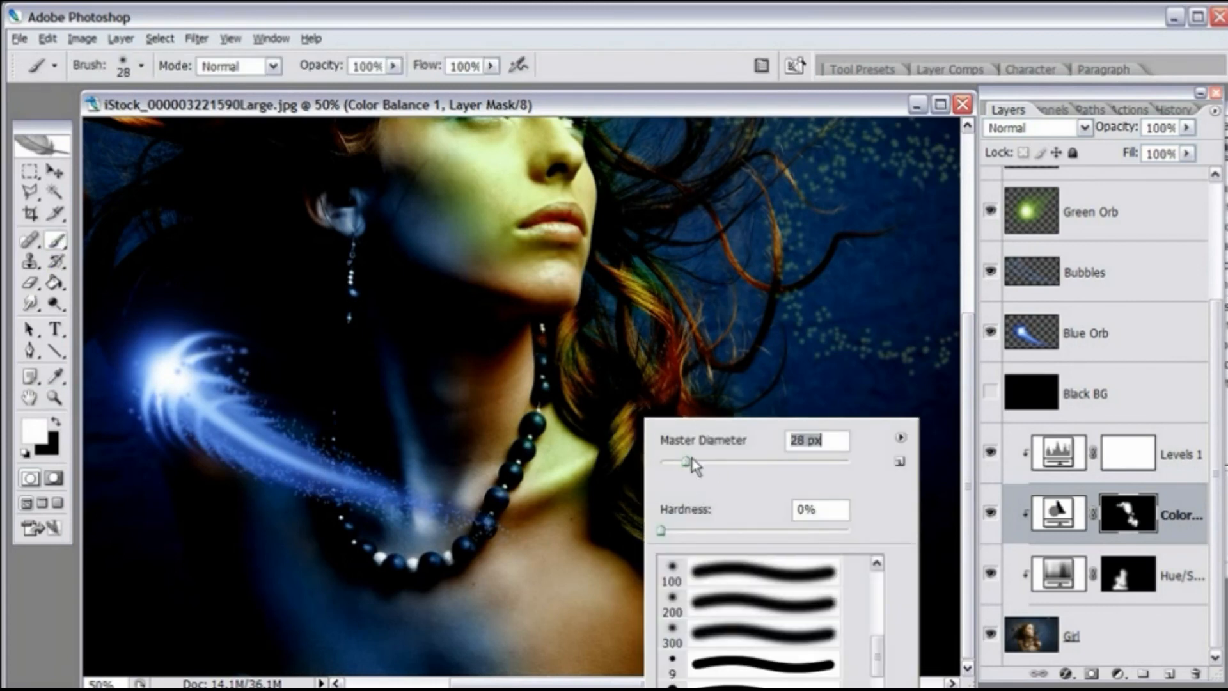
left_click_drag(689, 469, 691, 469)
left_click(681, 114)
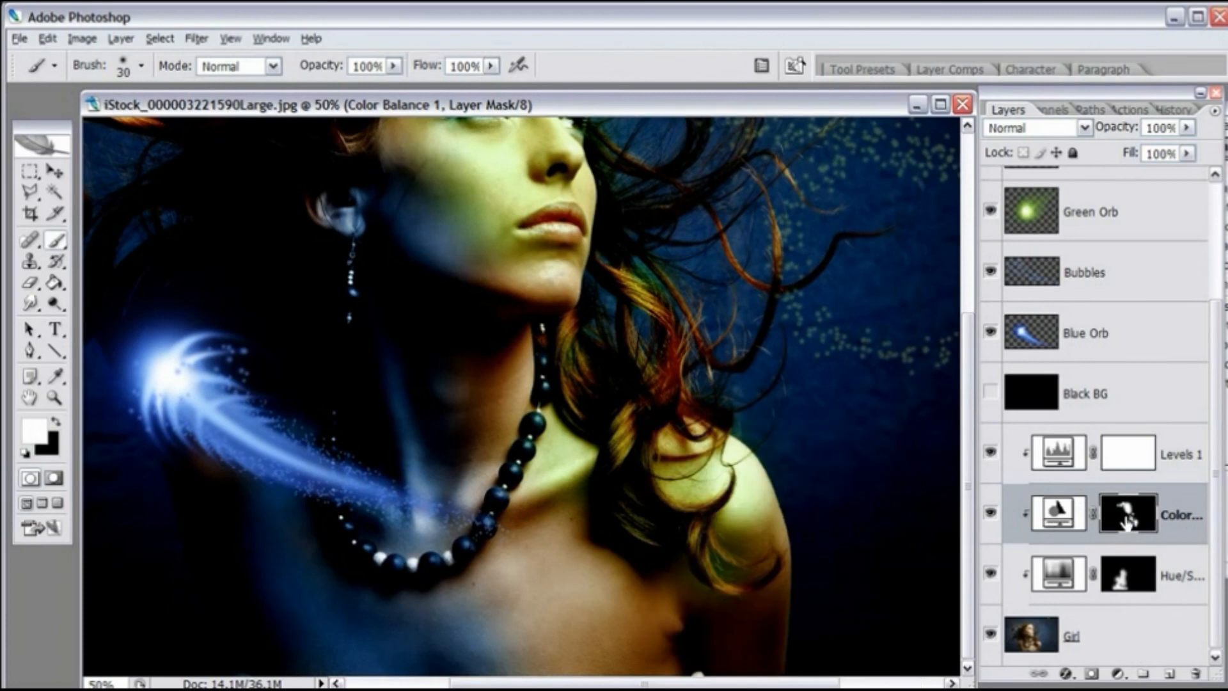
Step: Widen the layer list to read the layer names, review the Color Balance 1 adjustment's settings, and check the tint on the whole image
left_click_drag(881, 504, 745, 504)
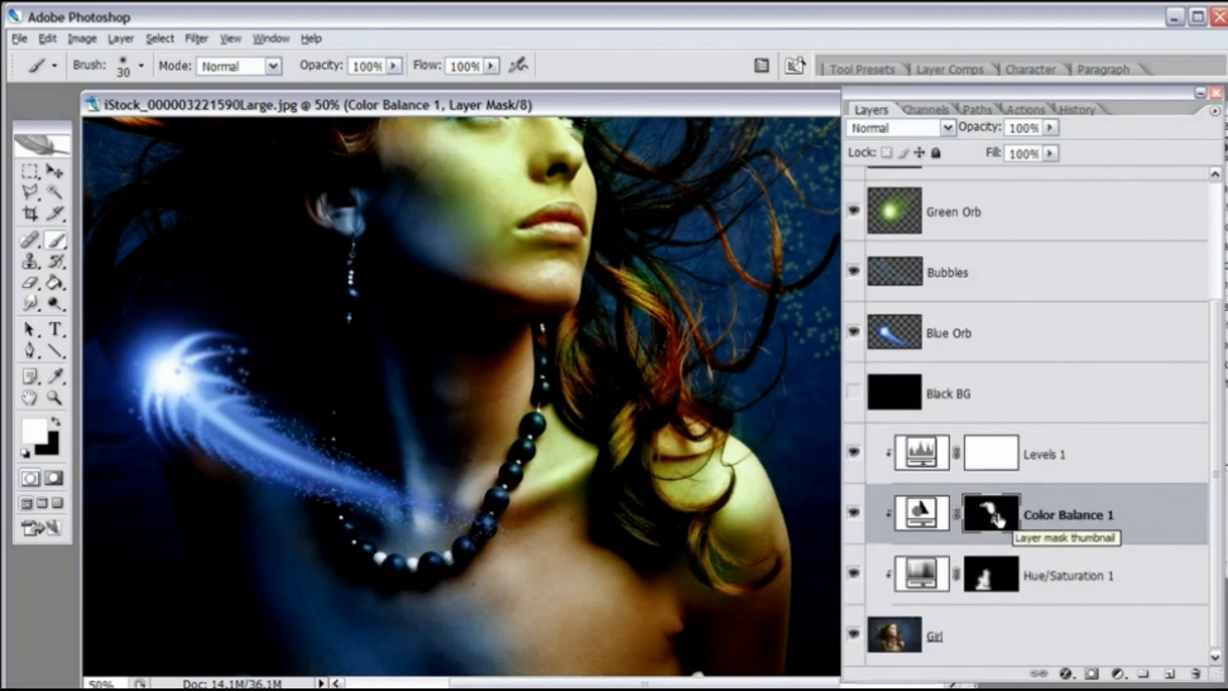
double_click(931, 514)
left_click(1083, 438)
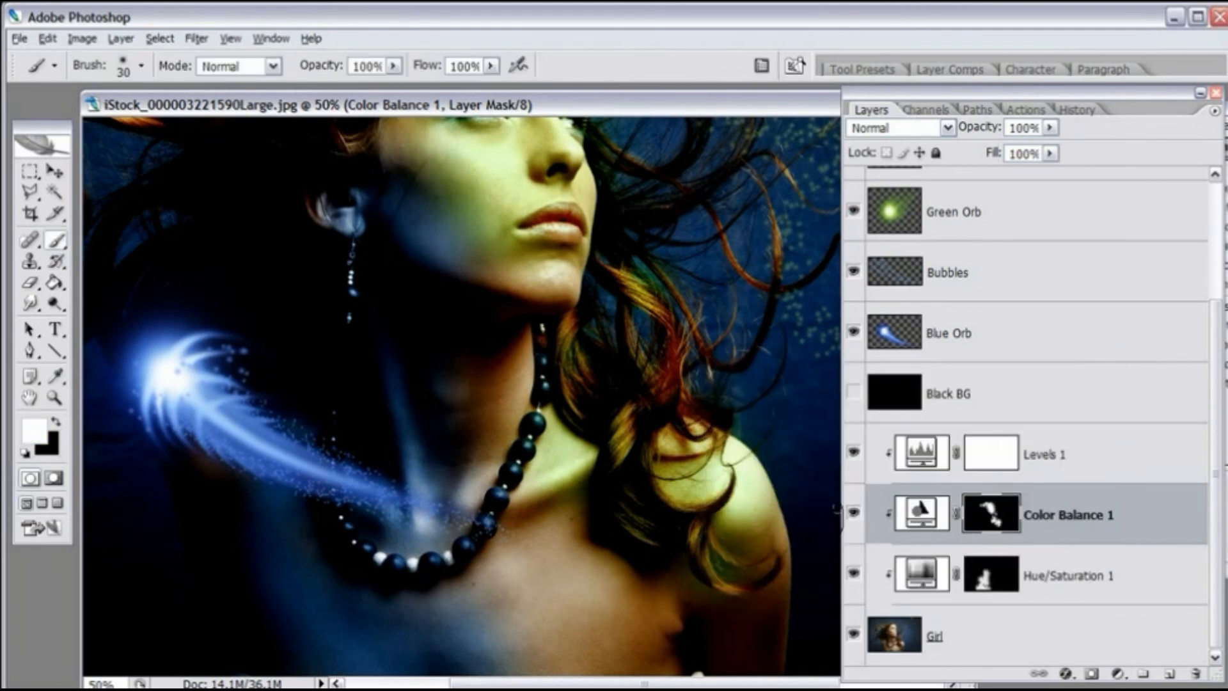
left_click_drag(838, 509, 953, 509)
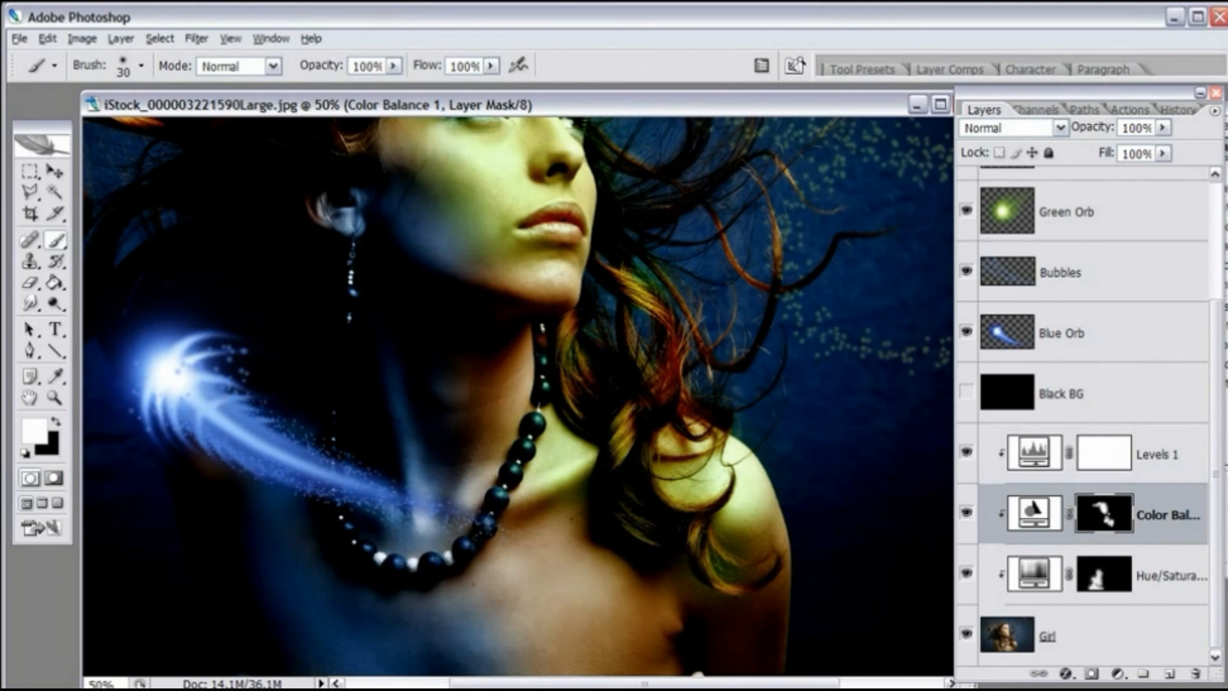
key("ctrl+minus")
key("ctrl+minus")
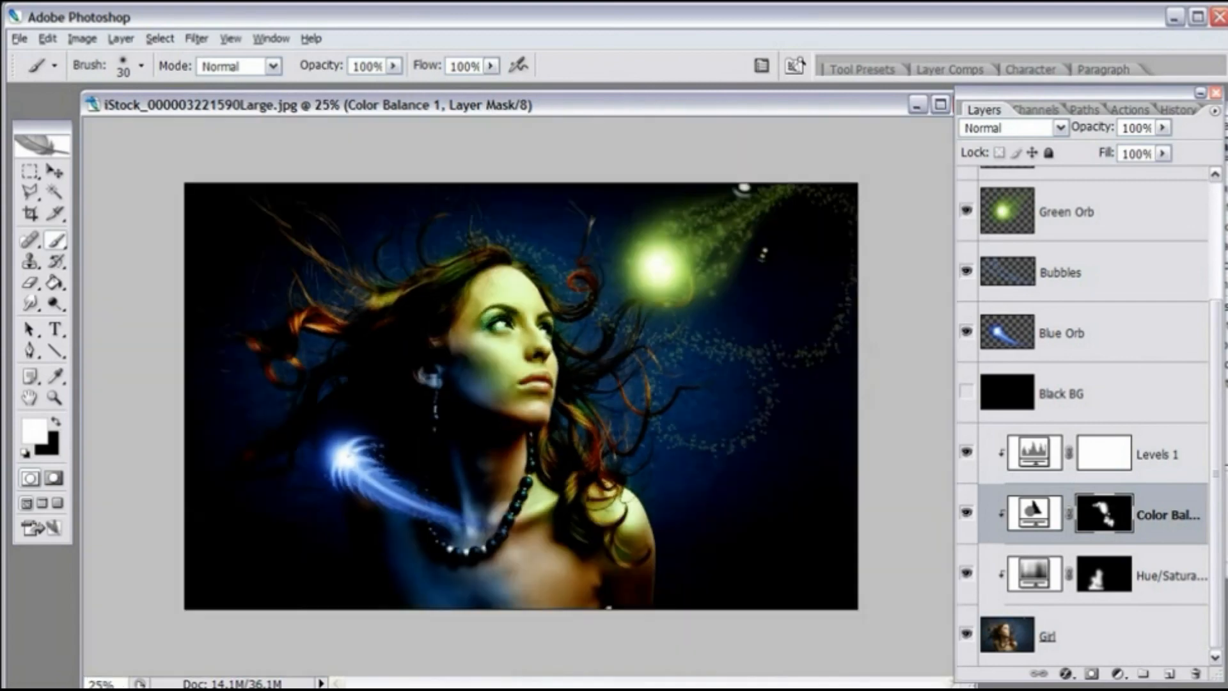